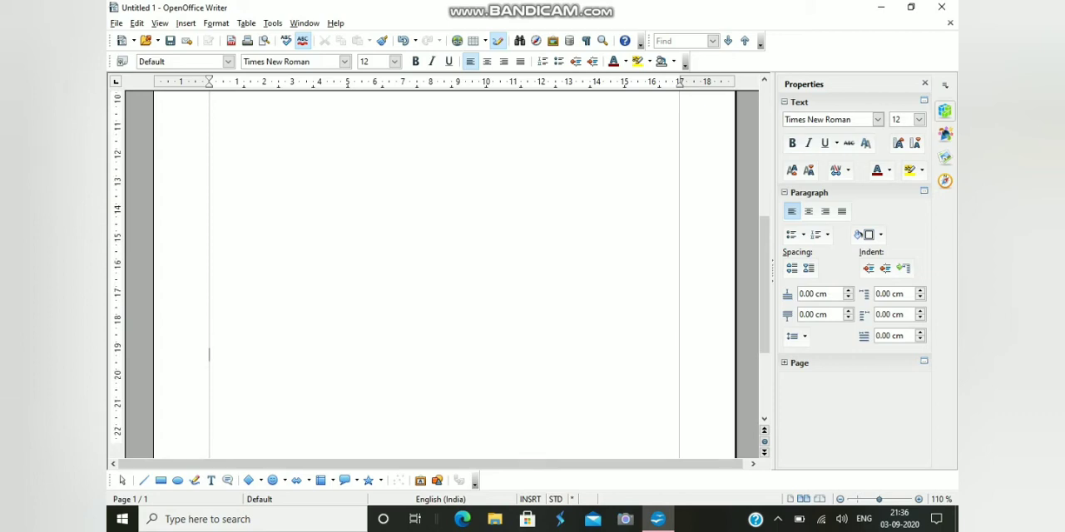
scroll(209, 434, down, 3)
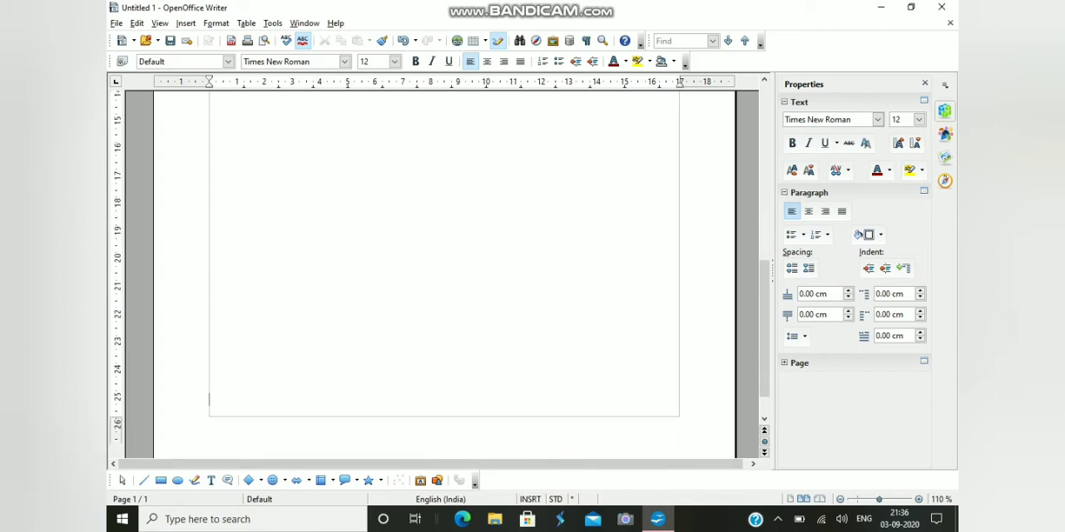
Start a second page from the end of the blank first page
key(ctrl+Return)
key(ctrl+u)
key(ctrl+u)
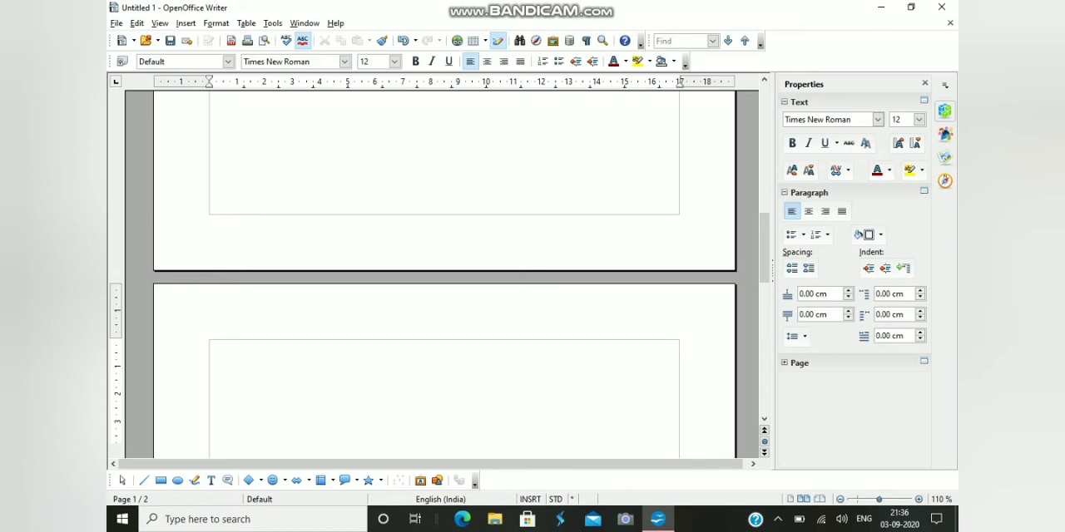
Enter the title line "PART A- EMPLOYABILITY SKILLS" on the second page and start a new line
text(p)
key(BackSpace)
text(PART A- EMPLO)
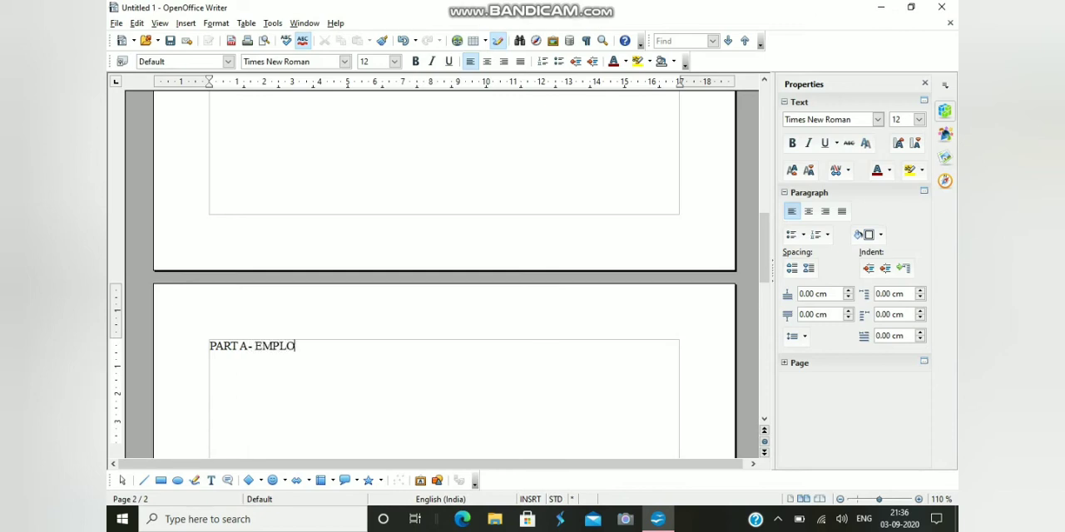
text(YABILITY S)
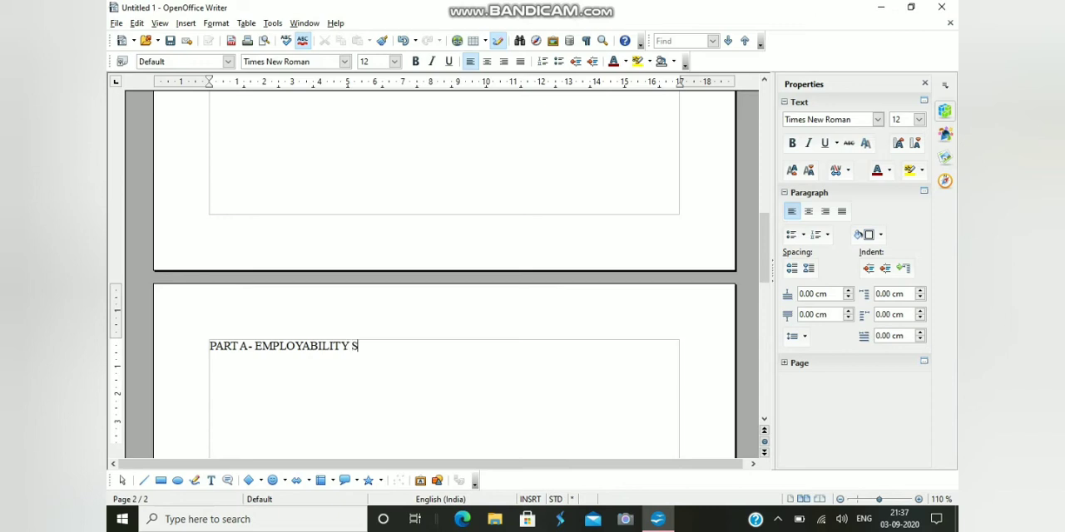
text(KILLS)
key(Return)
Add the line "UNIT-1 COMMUNICATION SKILLS" below the Part A title and start a new line
text(UNIT-1)
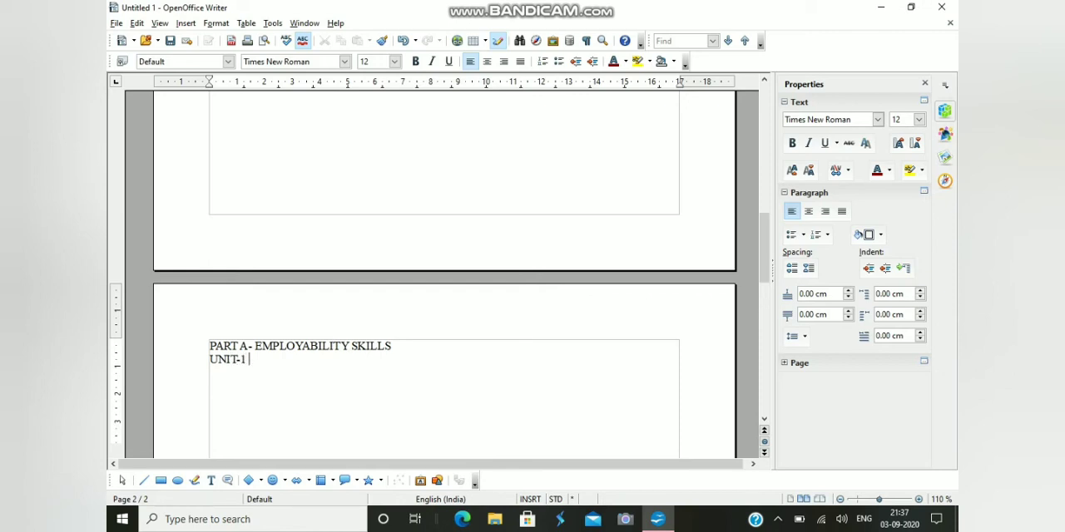
text( COMMUNICAT)
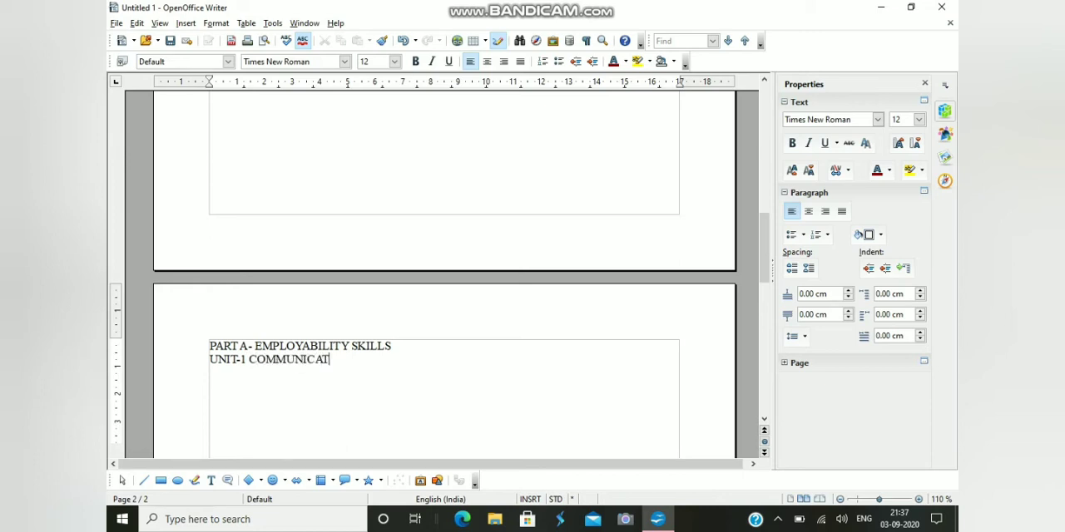
text(ION S)
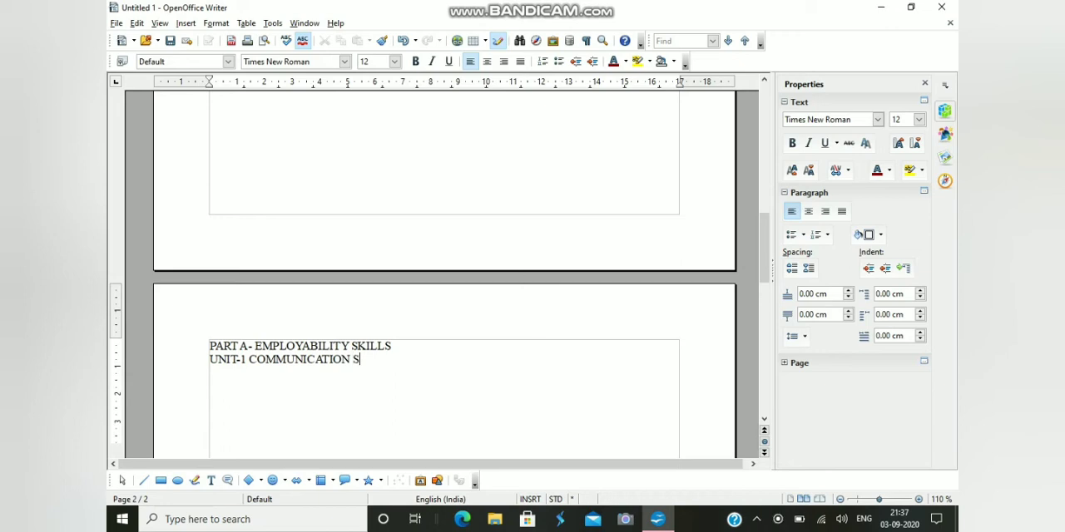
text(KILLS)
key(Return)
Add the line "SESSIO-1 TYPES OF COMMUNICATION" below the Unit-1 line
text(SE)
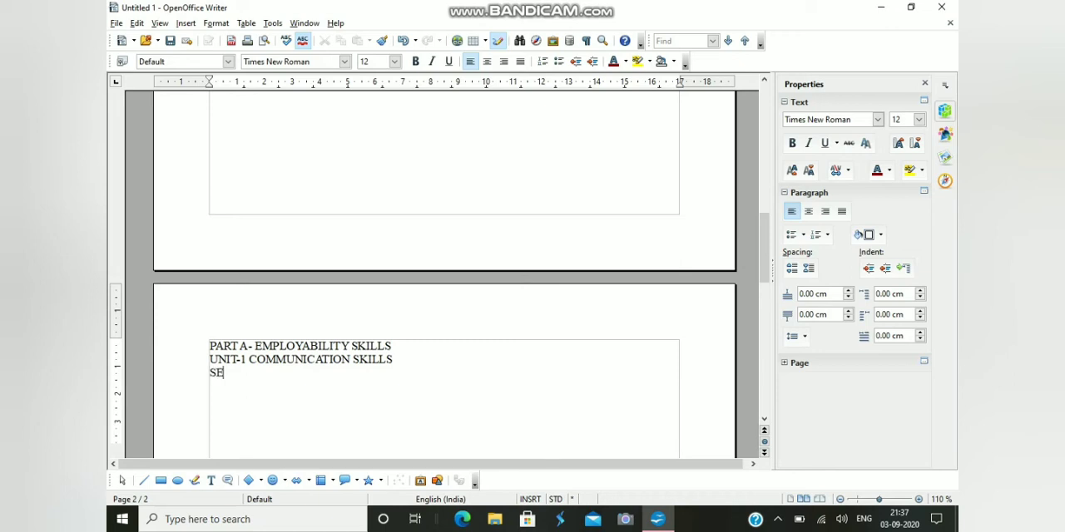
text(SSIO-1 TYPES)
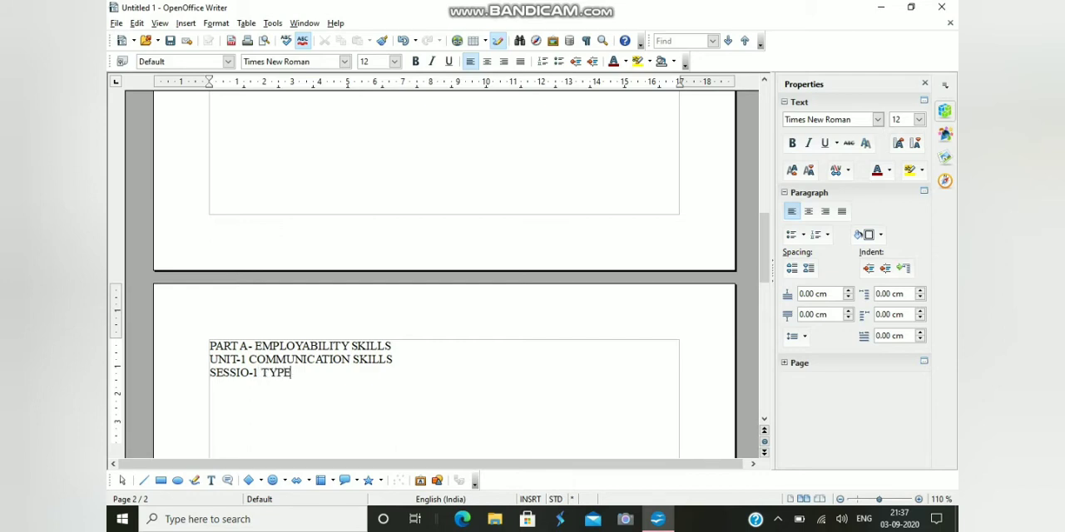
text( OF COMMUNICA)
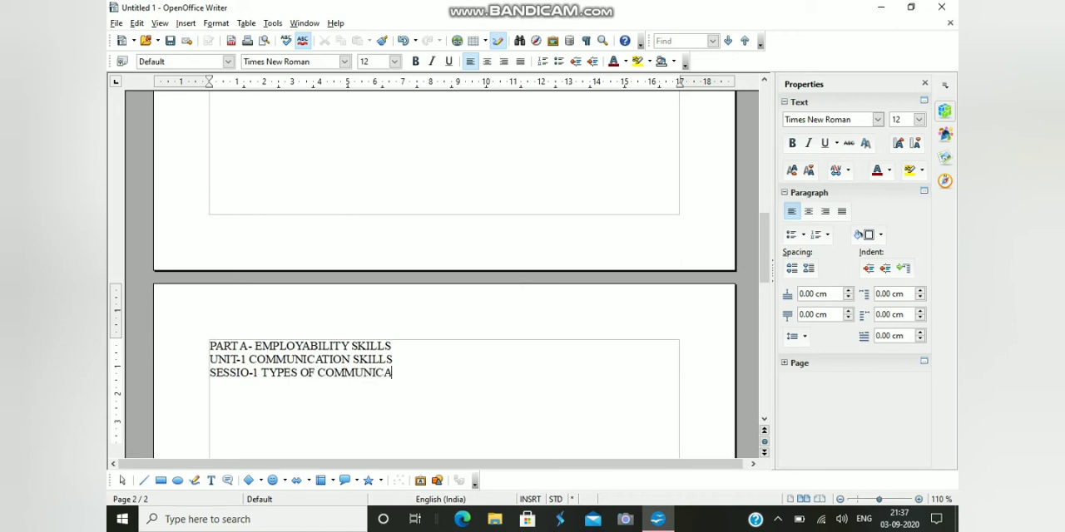
text(TION)
Apply the Heading 1 style to the line "PART A- EMPLOYABILITY SKILLS"
drag(210, 347, 391, 346)
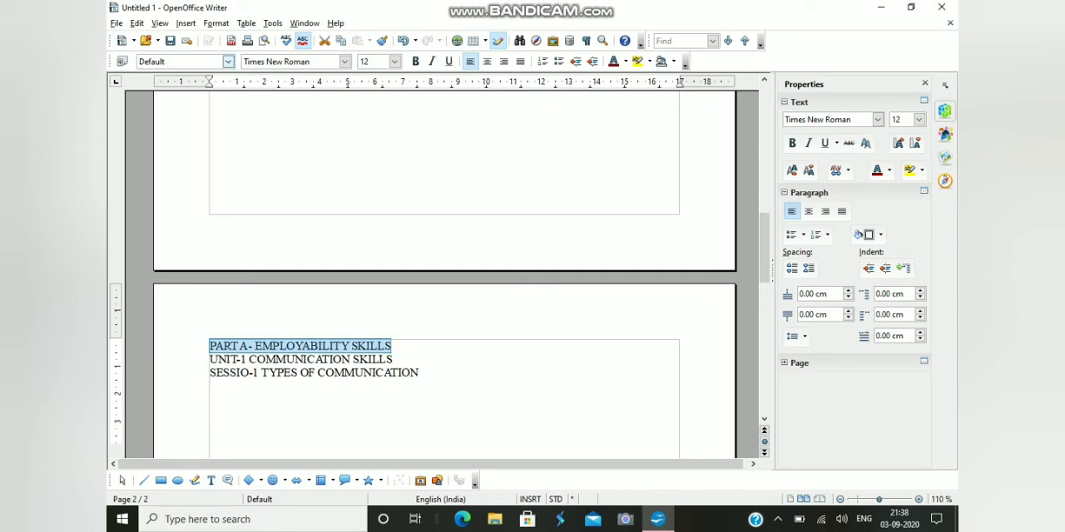
click(227, 62)
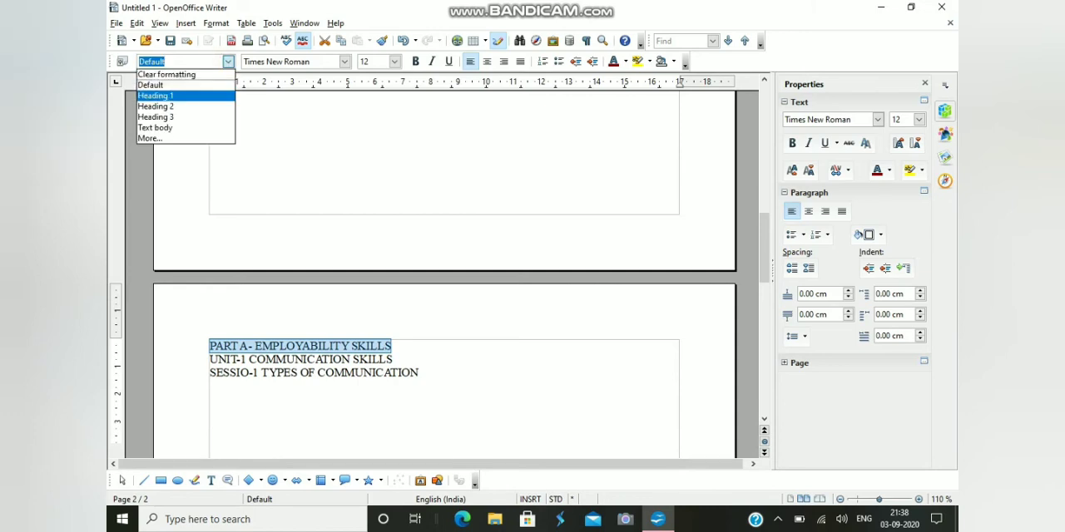
key(Return)
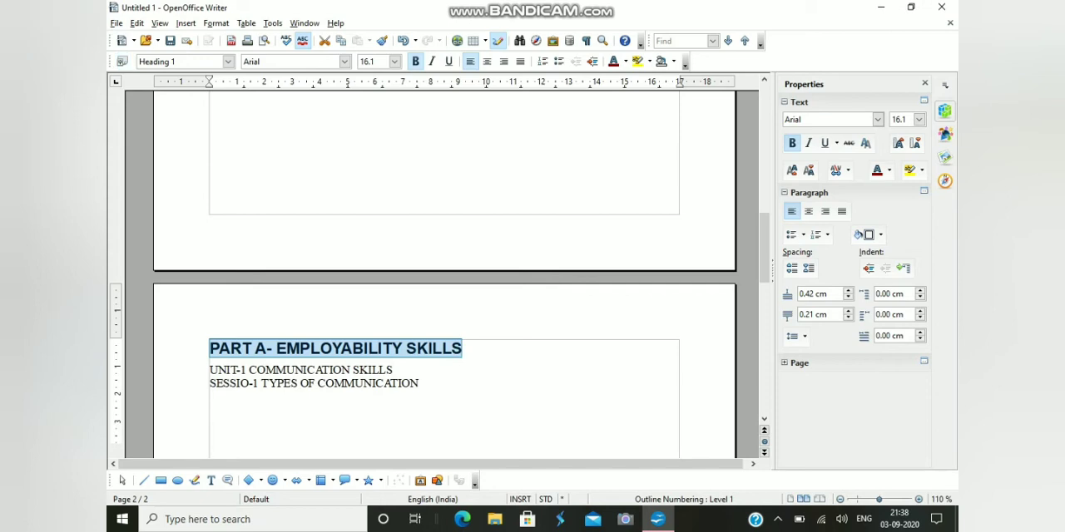
Apply the Heading 2 style to the line "UNIT-1 COMMUNICATION SKILLS"
drag(393, 370, 209, 370)
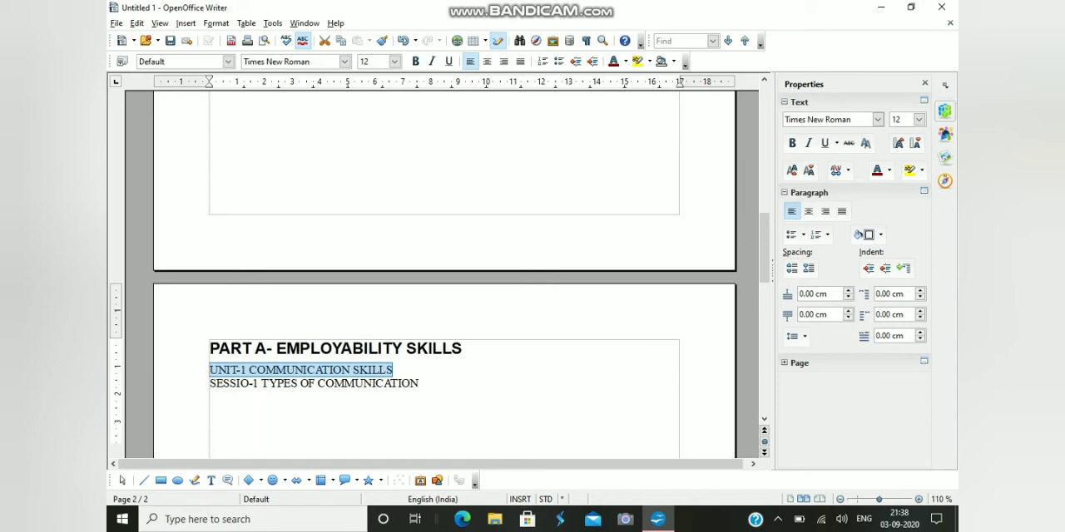
click(228, 62)
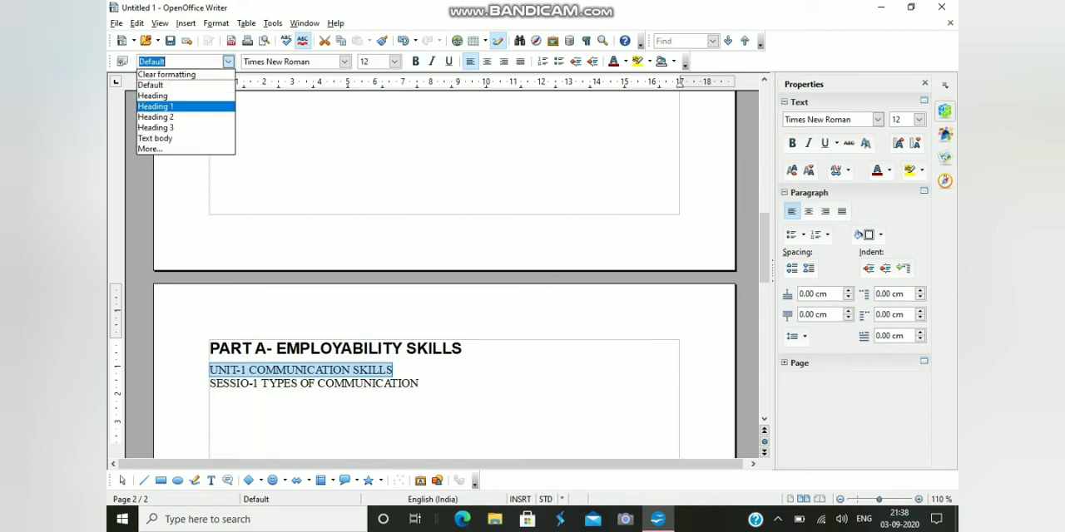
click(155, 117)
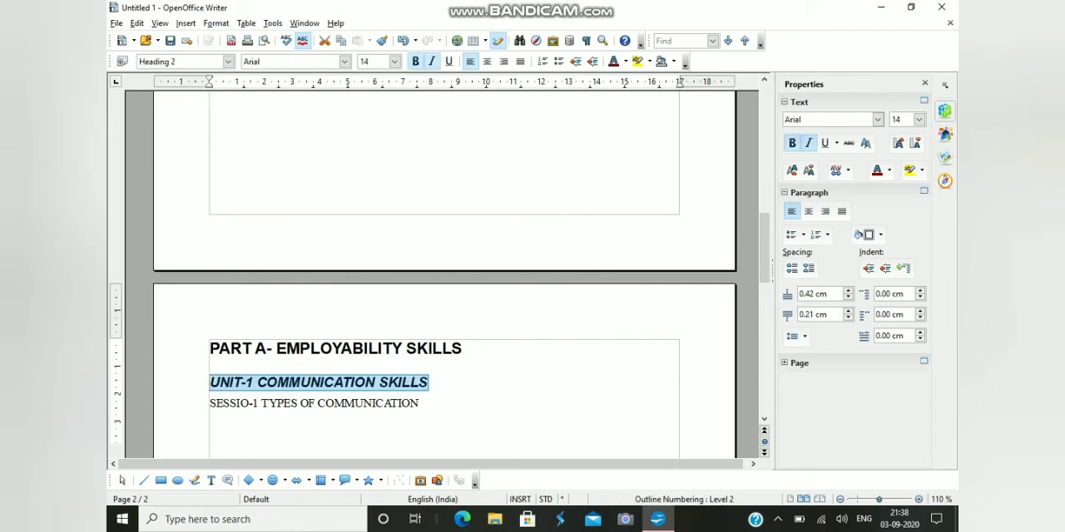
Try the Heading 3 style on the "TYPES OF COMMUNICATION" line and set it to the Text body style instead
drag(420, 403, 209, 404)
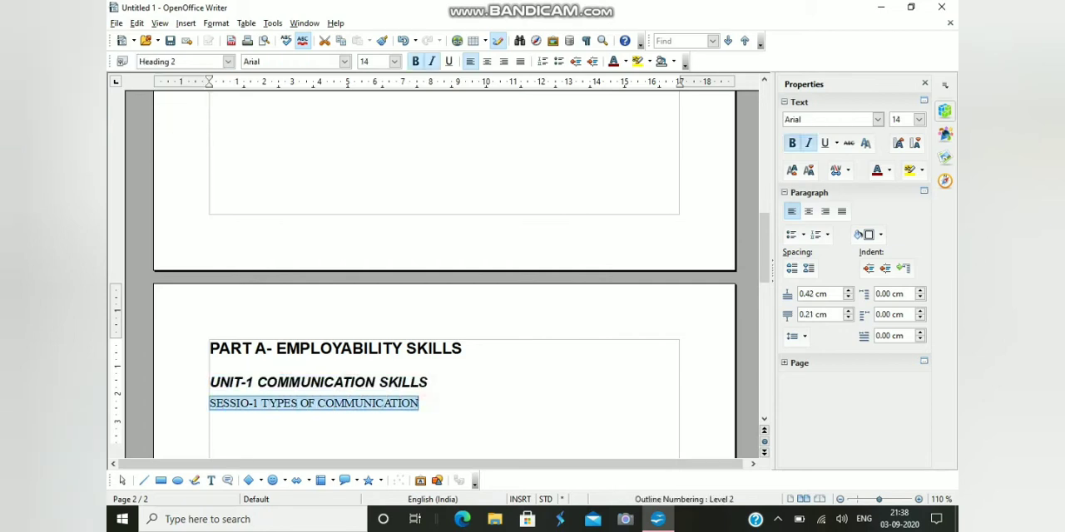
click(227, 61)
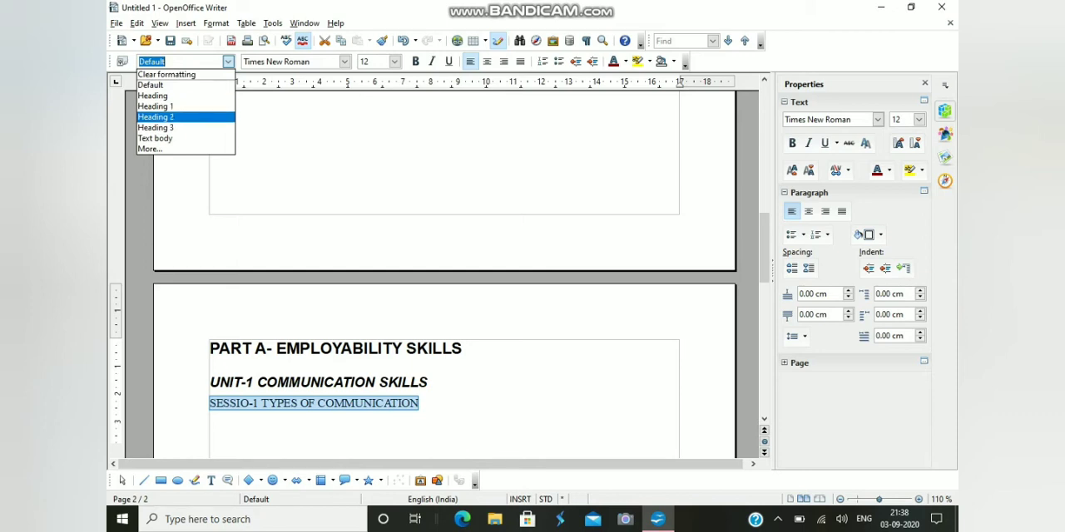
click(166, 127)
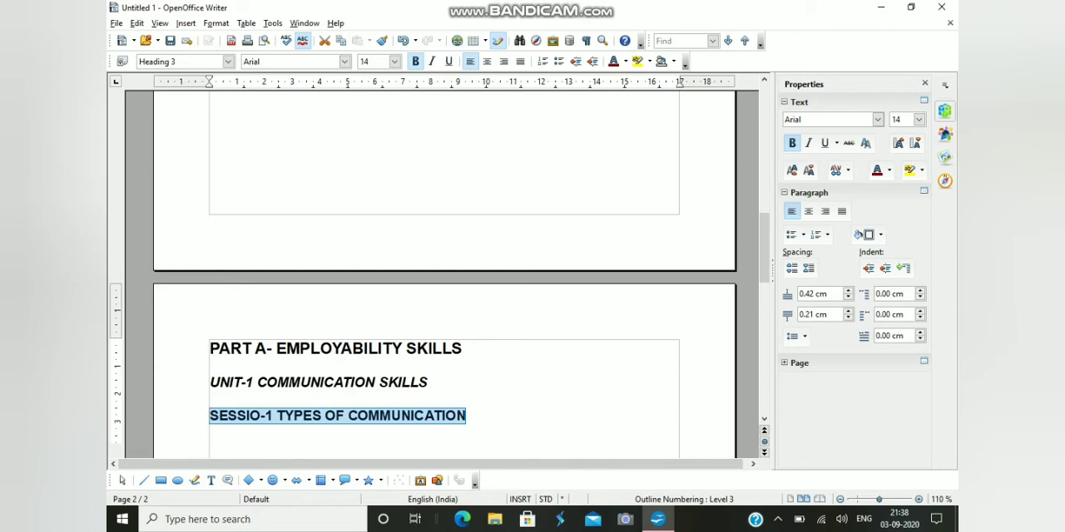
click(228, 61)
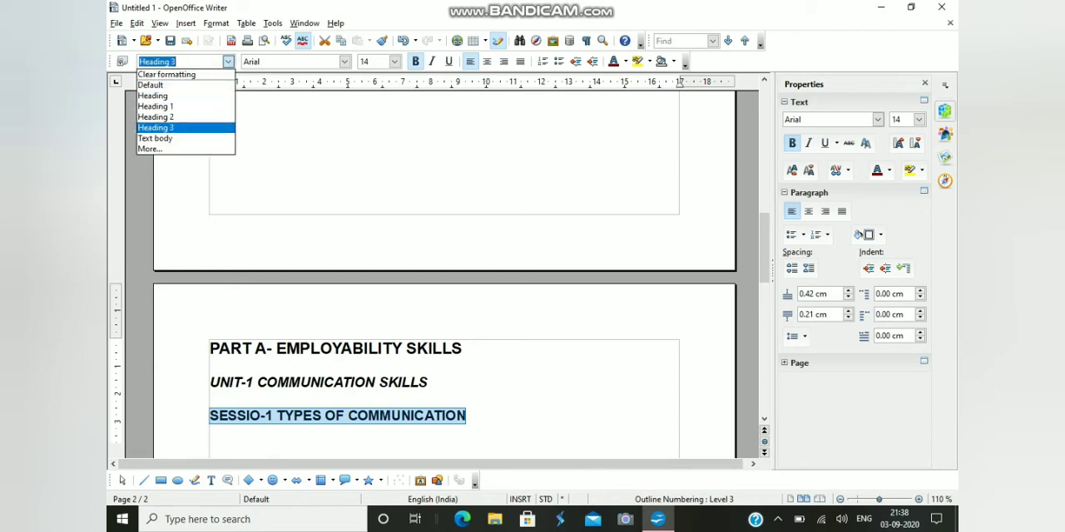
key(Down)
key(Return)
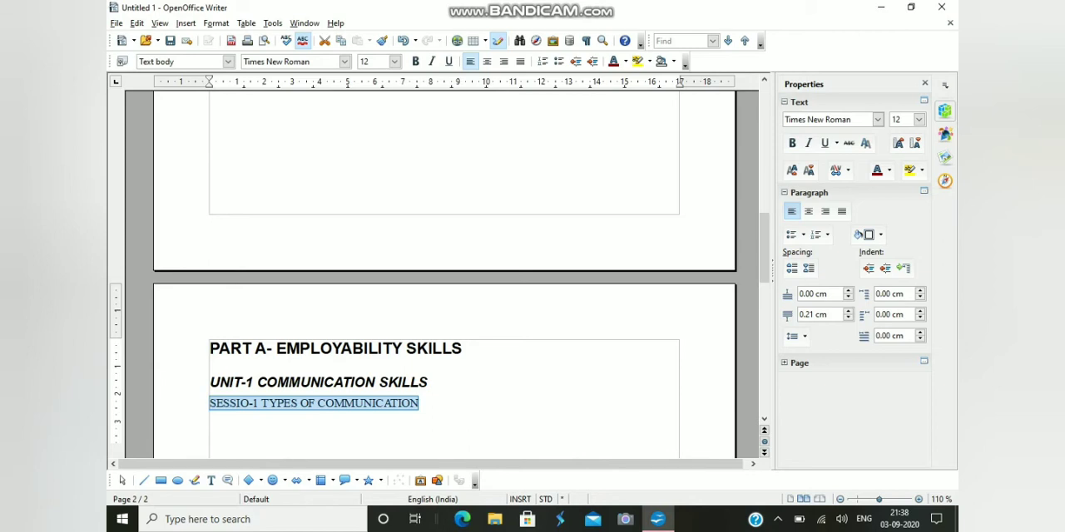
Correct "SESSIO" to "SESSION" in the session line and add blank lines below it until a third page starts
click(244, 403)
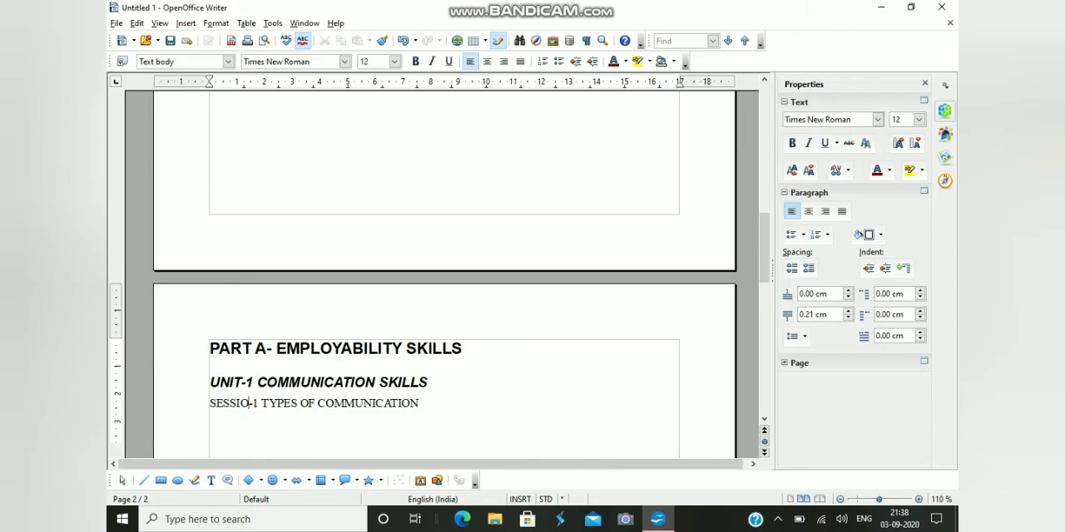
text(N)
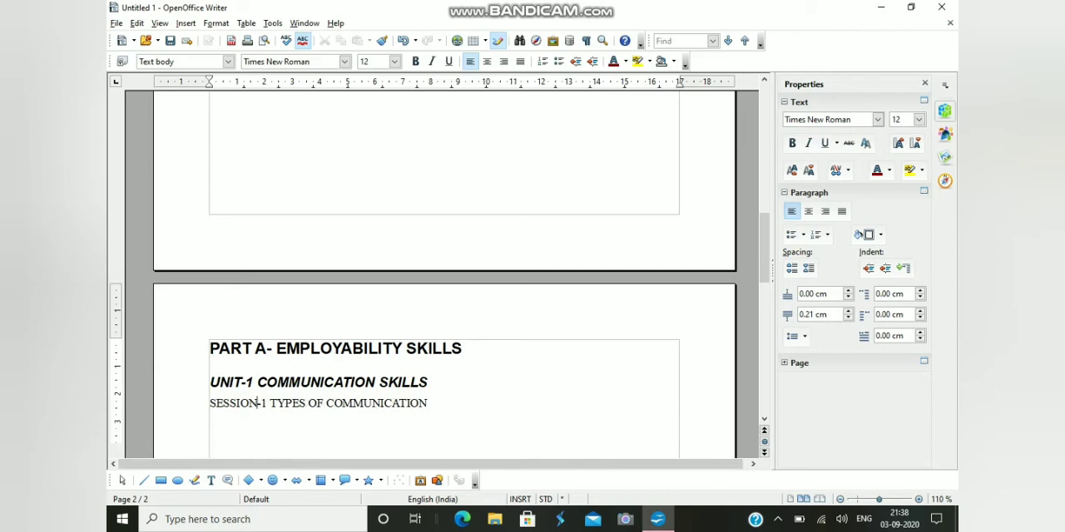
click(465, 400)
key(Return)
key(Return)
key(Return)
key(Return)
key(Return)
key(Return)
key(Return)
key(Return)
key(Return)
key(Return)
key(Return)
key(Return)
key(Return)
key(Return)
key(Return)
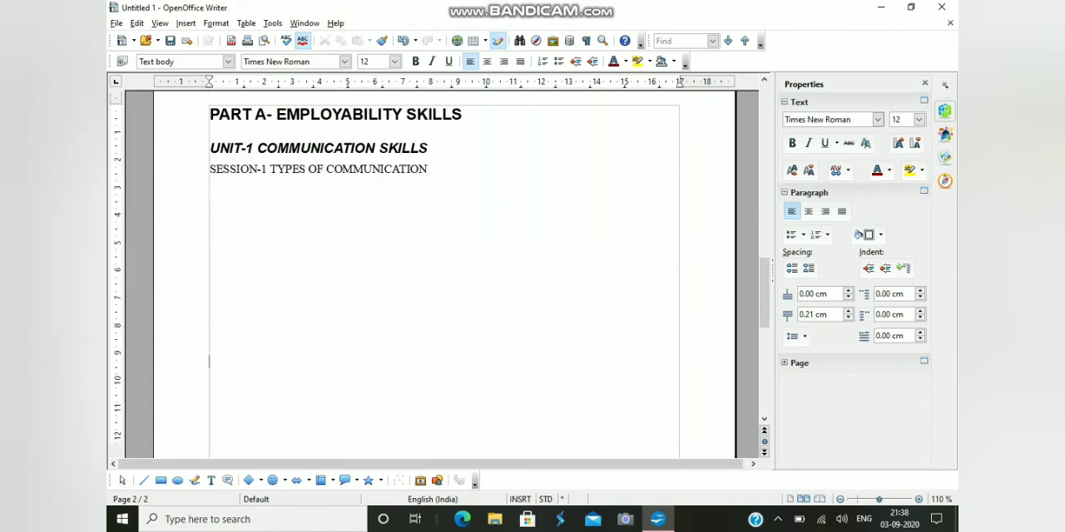
key(Return)
key(Return)
key(Return)
key(Return)
key(Return)
key(Return)
key(Return)
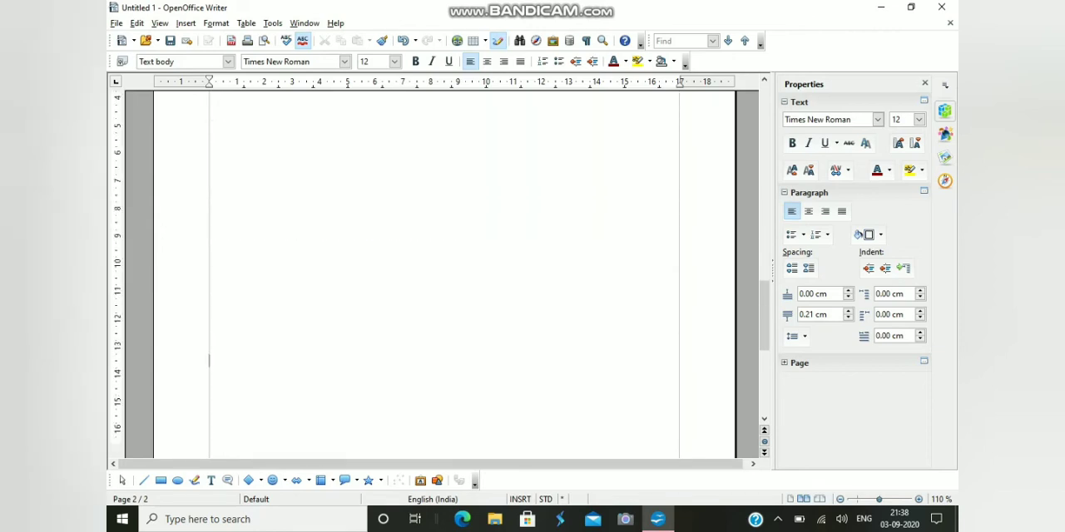
key(Return)
key(Return)
key(Return)
key(Return)
key(Return)
key(Return)
key(Return)
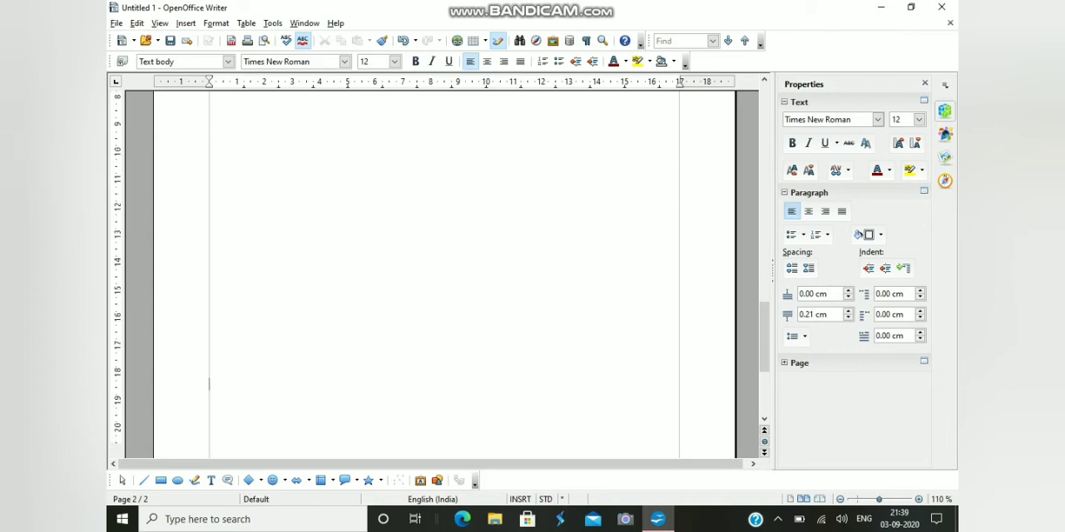
key(Return)
key(Return)
key(Return)
key(Return)
key(Return)
key(Return)
key(Return)
key(Return)
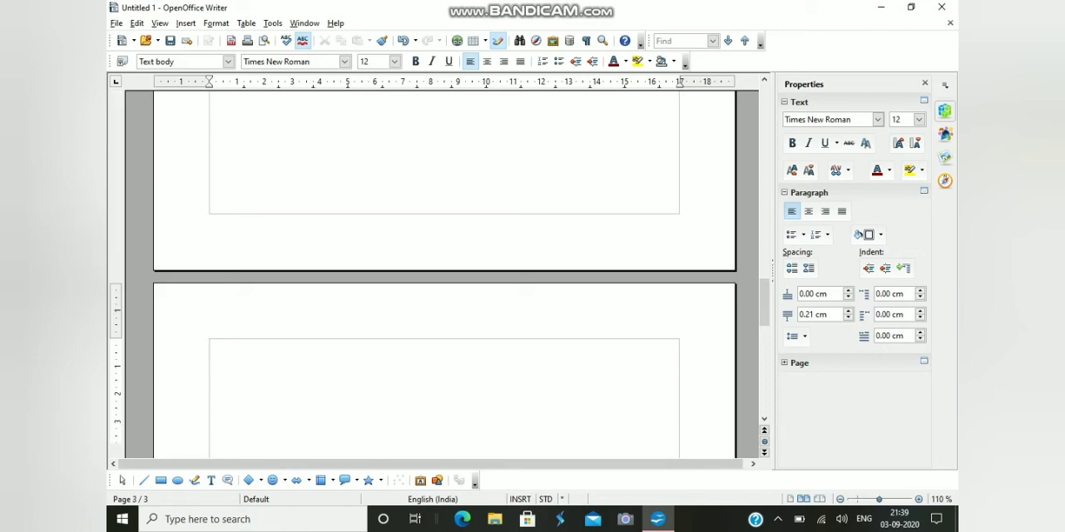
Enter the line "UNIT-2 SELF MANAGEMENT SKILLS" at the top of the third page and start a new line
text(UNIT-2 SELF MAN)
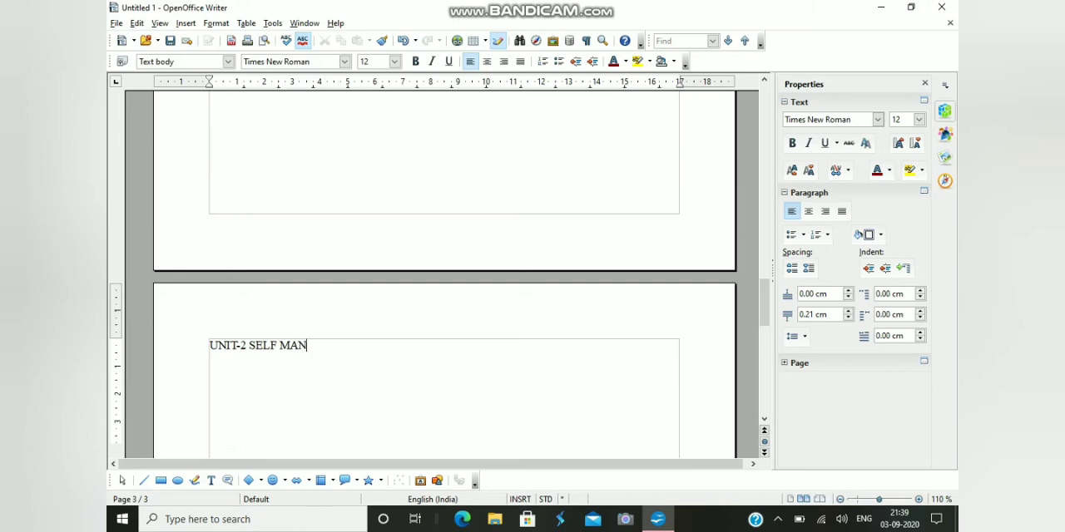
text(AGEMENT SKI)
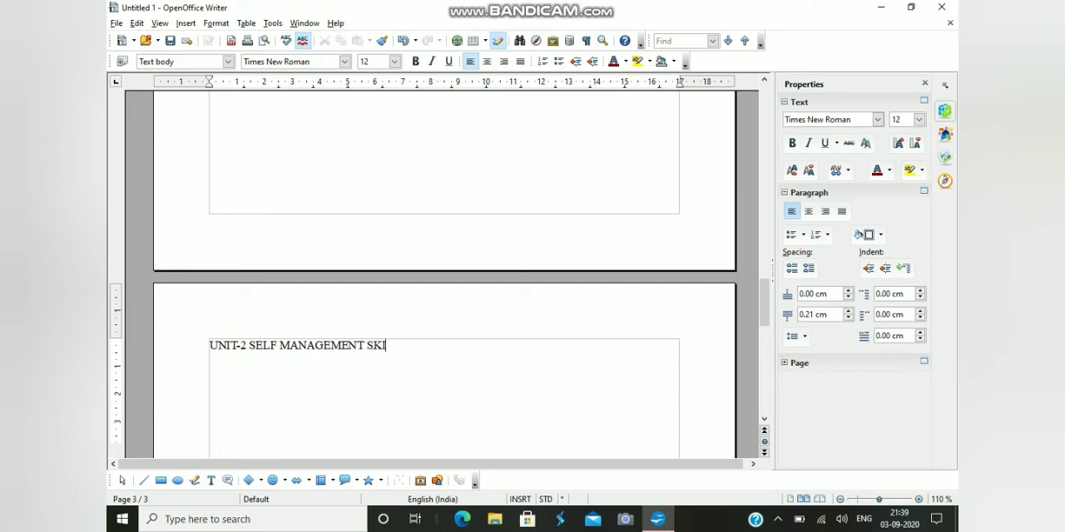
text(LLS)
key(Return)
Add the line "SESSION- STRESS MANAGEMENT" below the Unit-2 title and start a new line
text(SESSION-)
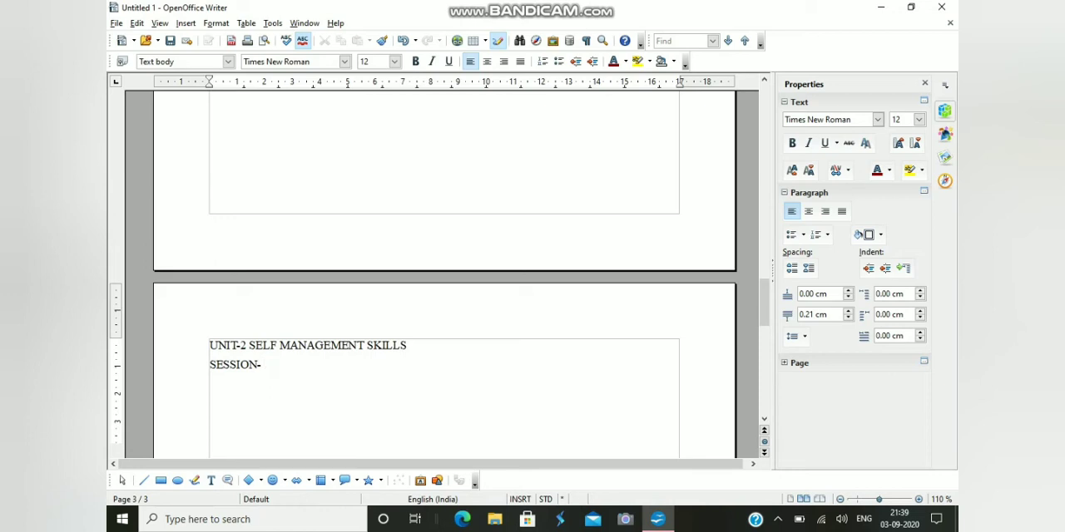
text( STRESS MANA)
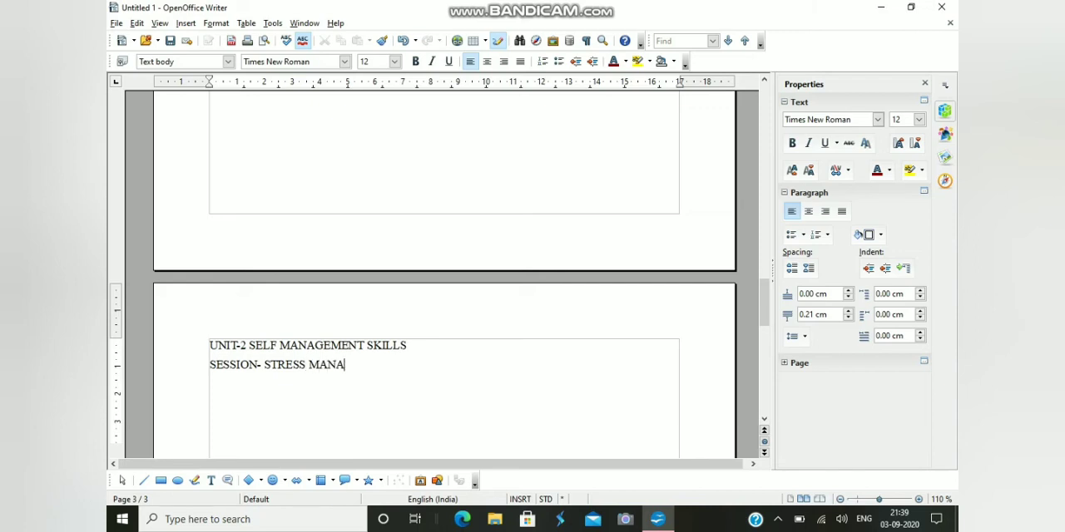
text(GEMENT)
key(Return)
Add the line "1.1 INTRODUCTION" below the stress management line
text(1.1 INTR)
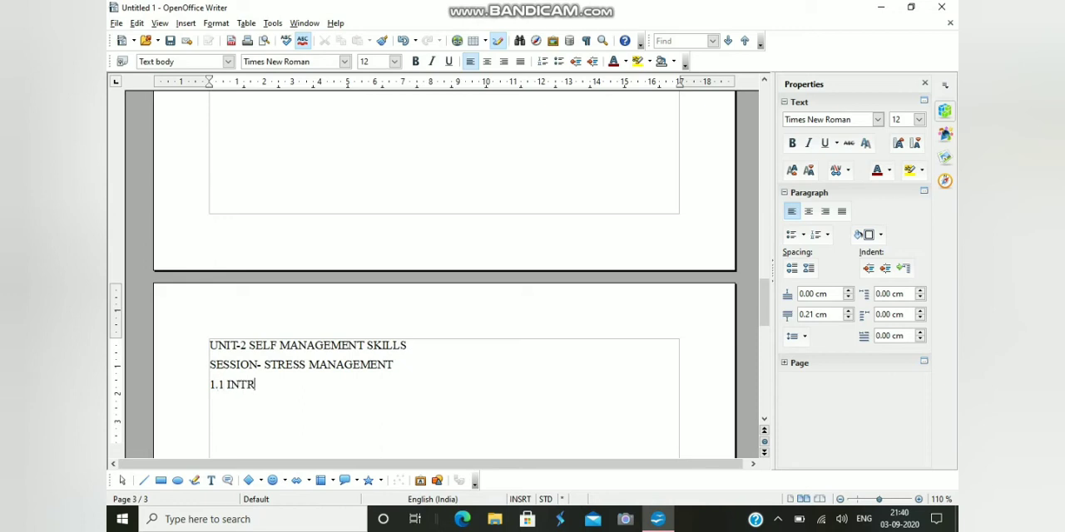
text(ODUCTION)
Apply the Heading 1 style to the line "UNIT-2 SELF MANAGEMENT SKILLS"
drag(209, 345, 407, 345)
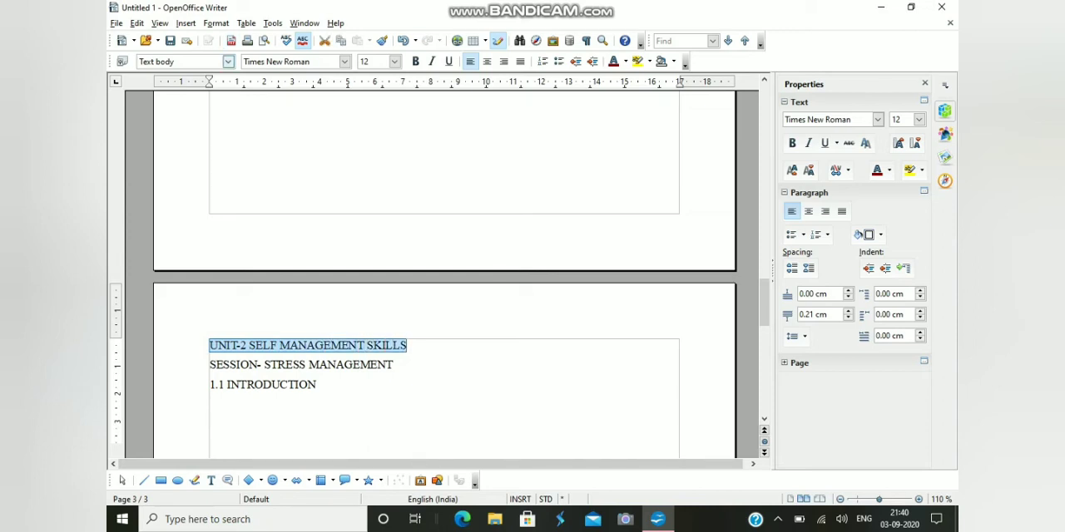
click(228, 62)
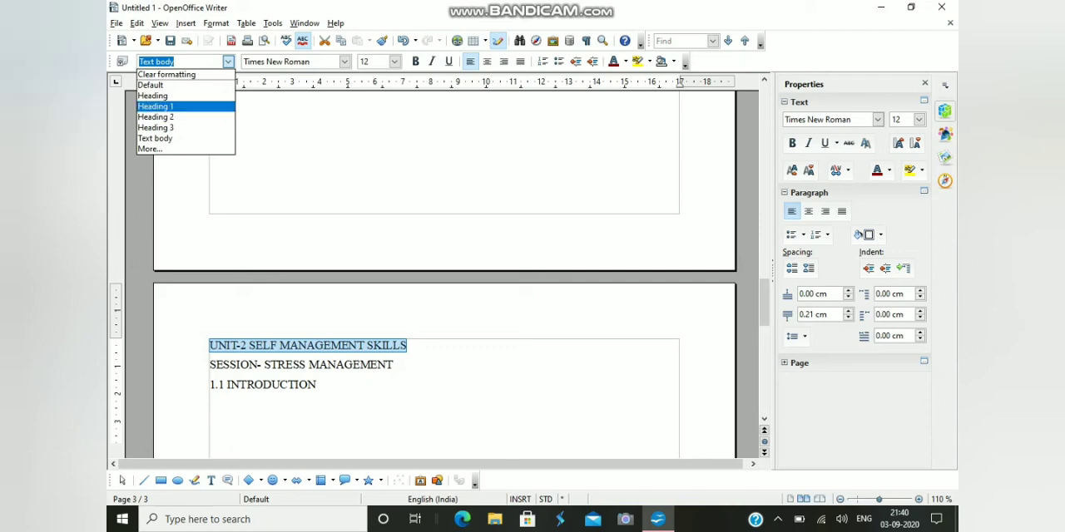
click(174, 107)
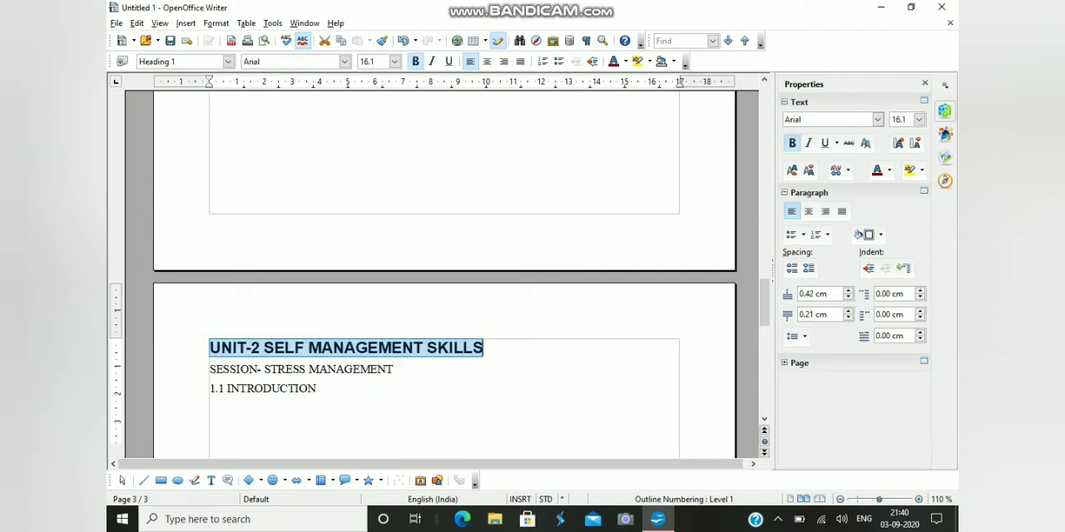
Apply the Heading 2 style to "SESSION- STRESS MANAGEMENT" and the Heading 3 style to "1.1 INTRODUCTION"
drag(394, 370, 210, 370)
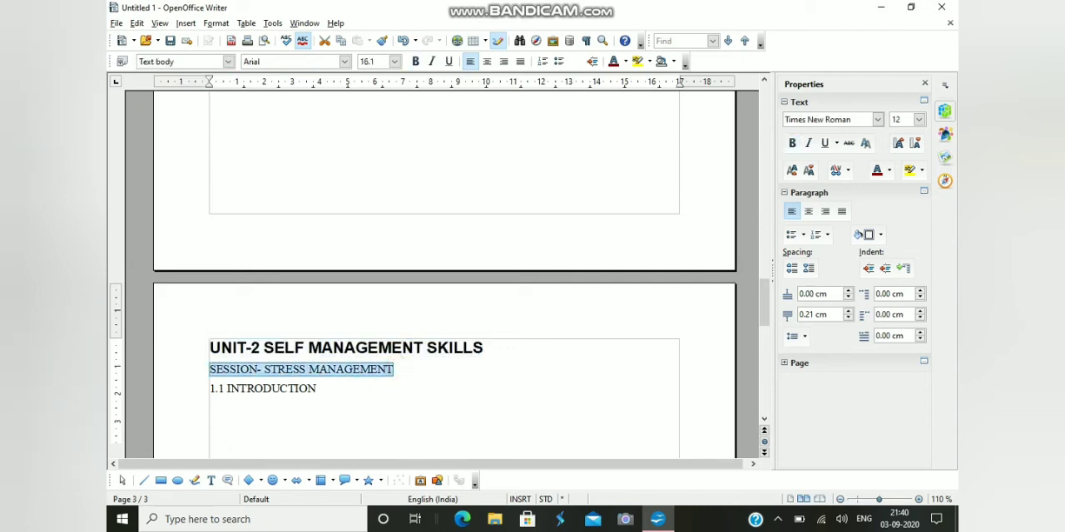
click(228, 62)
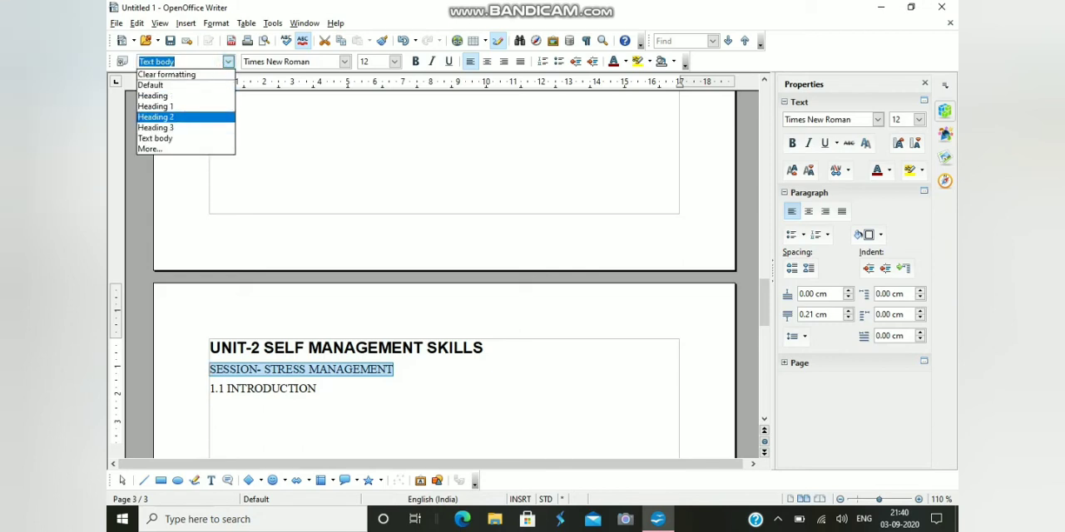
click(156, 117)
drag(316, 403, 210, 403)
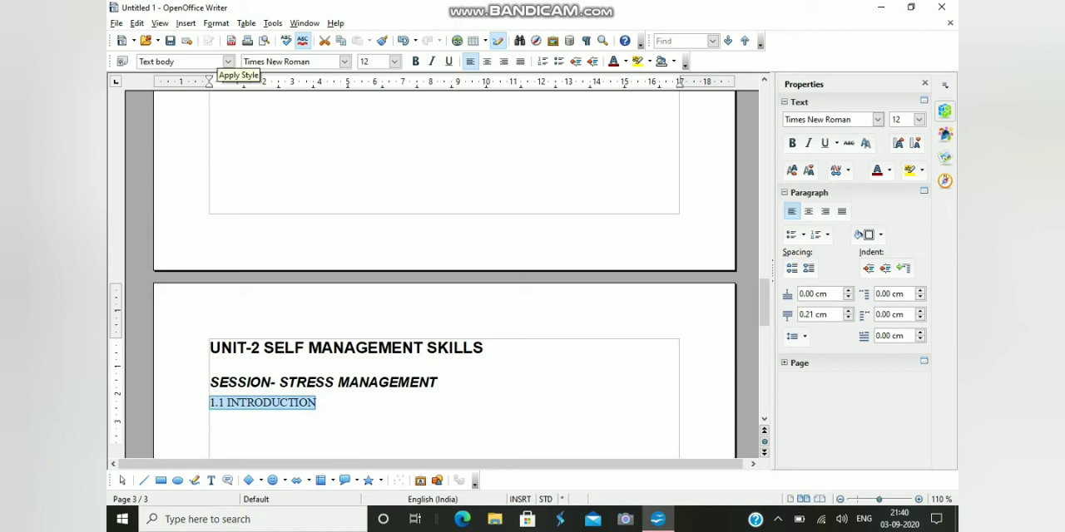
click(228, 62)
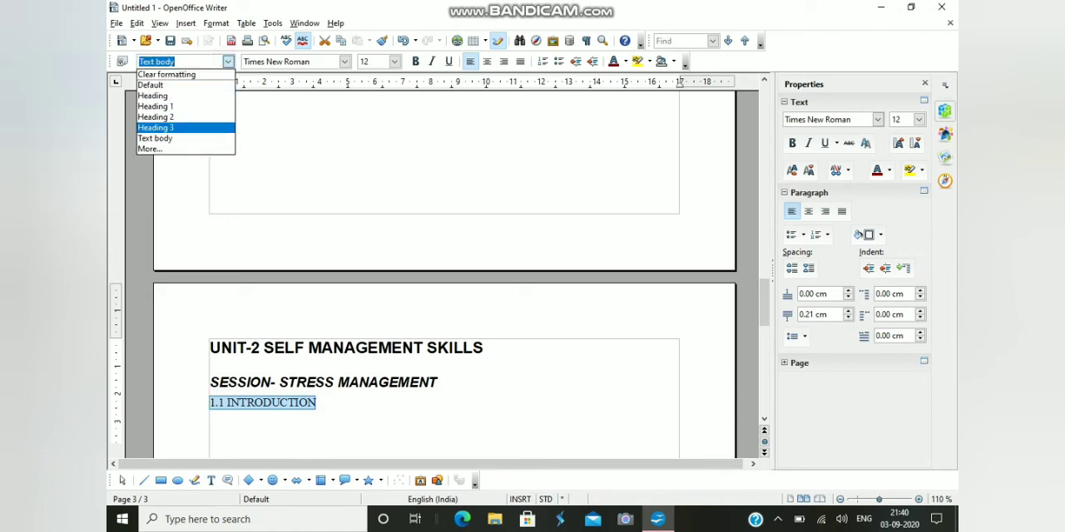
click(167, 128)
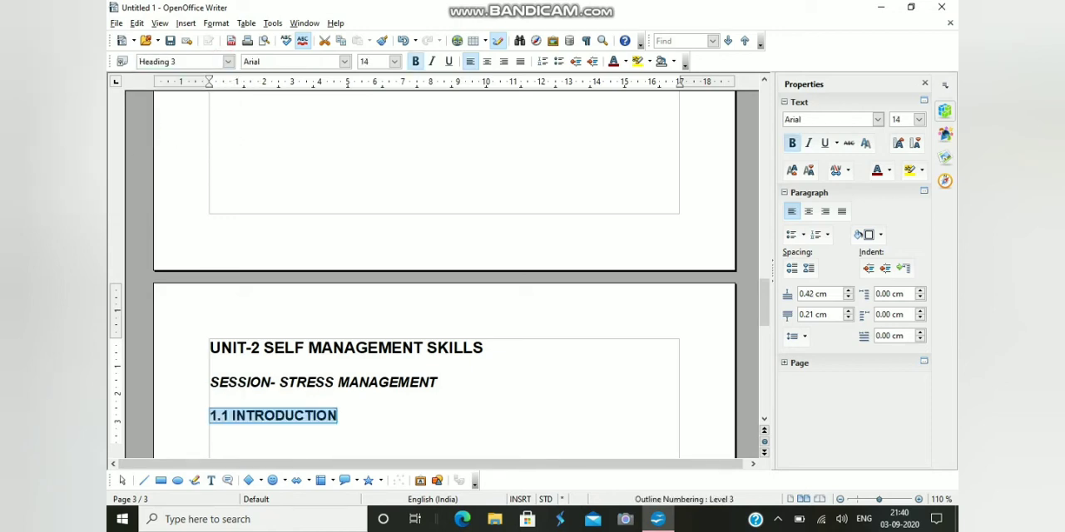
Add empty lines after "1.1 INTRODUCTION" until the text cursor reaches the top of a new fourth page
click(366, 413)
click(369, 421)
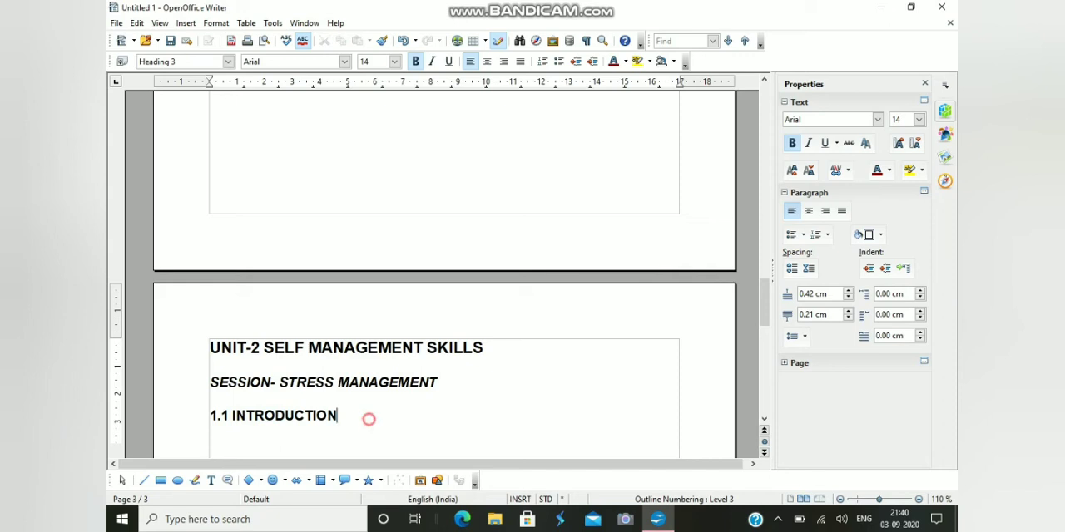
key(Return)
key(Return)
key(Return)
key(Return)
key(Return)
key(Return)
key(Return)
key(Return)
key(Return)
key(Return)
key(Return)
key(Return)
key(Return)
key(Return)
key(Return)
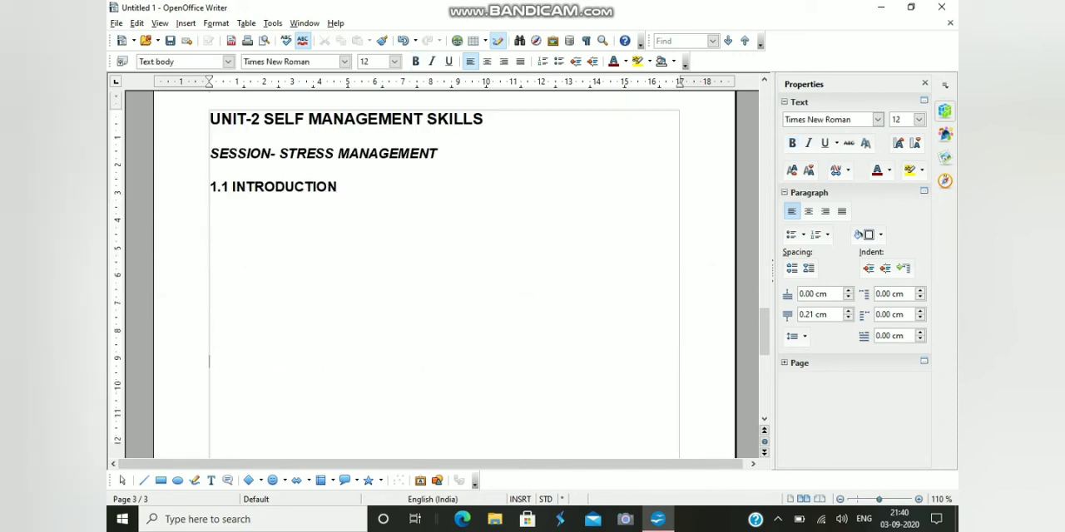
key(Return)
key(Return)
key(Return)
key(Return)
key(Return)
key(Return)
key(Return)
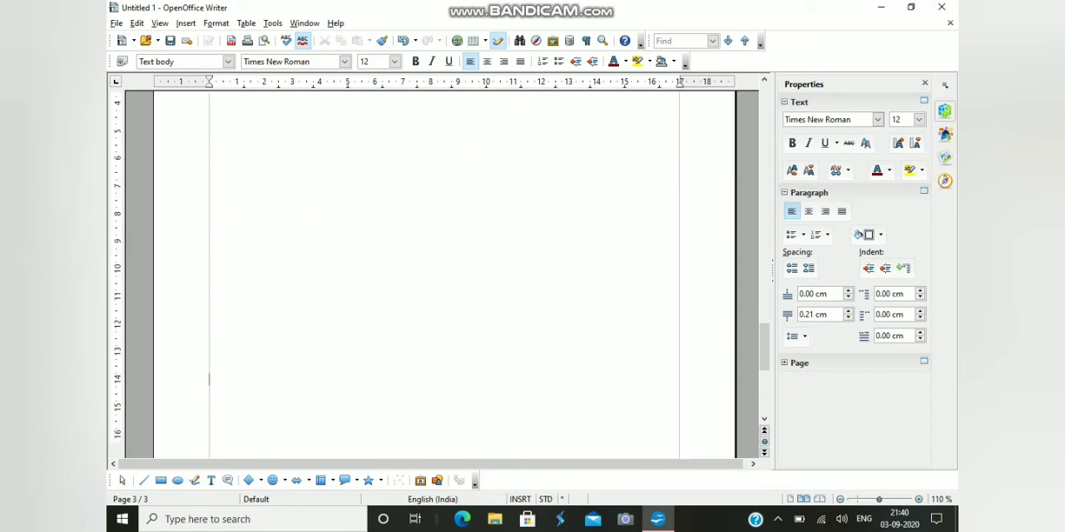
key(Return)
key(Return)
key(Return)
key(Return)
key(Return)
key(Return)
key(Return)
key(Return)
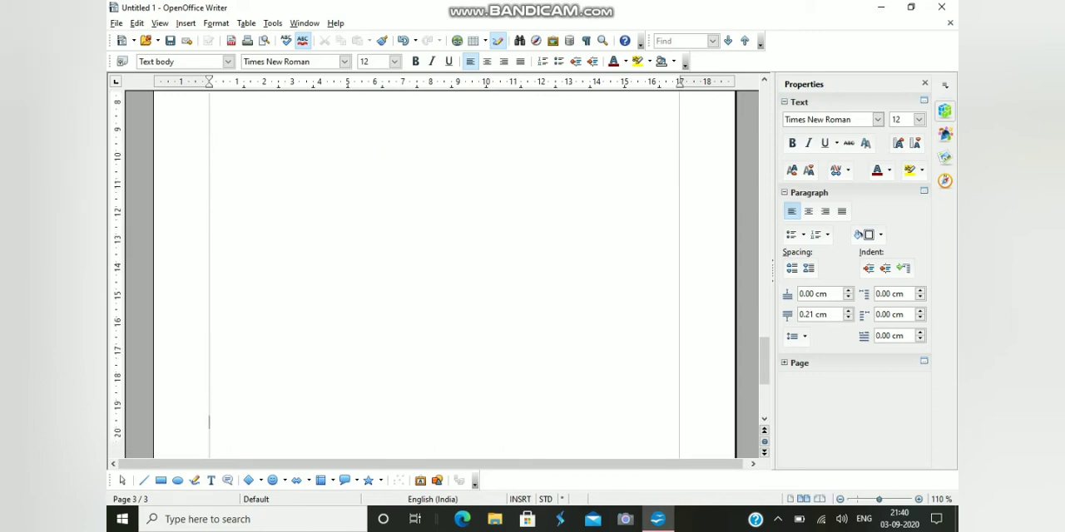
key(Return)
key(Return)
key(Return)
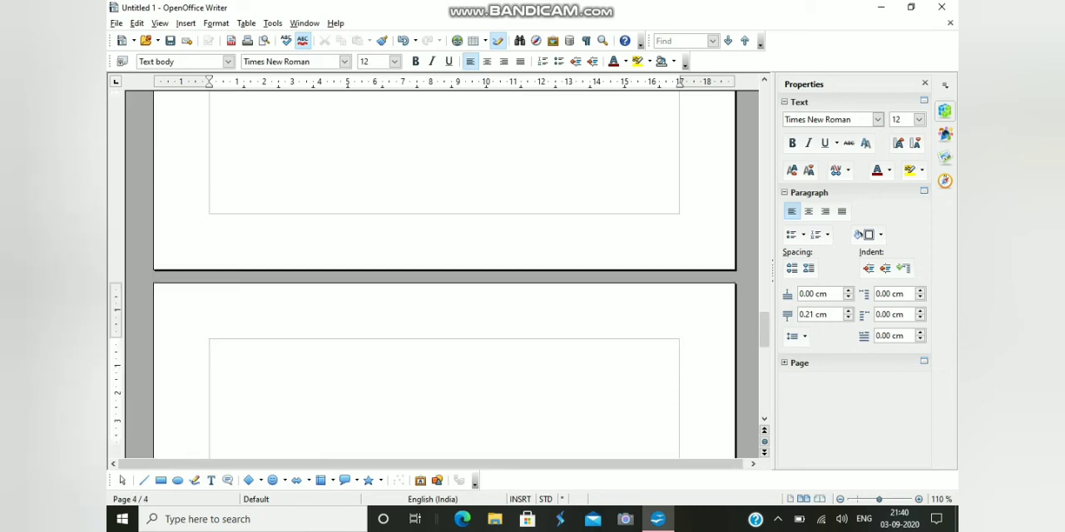
Enter the line "UNIT 3- BASIC ICT SKILLS" at the top of the fourth page and start a new line
text(UNIT)
text(3- BASIC)
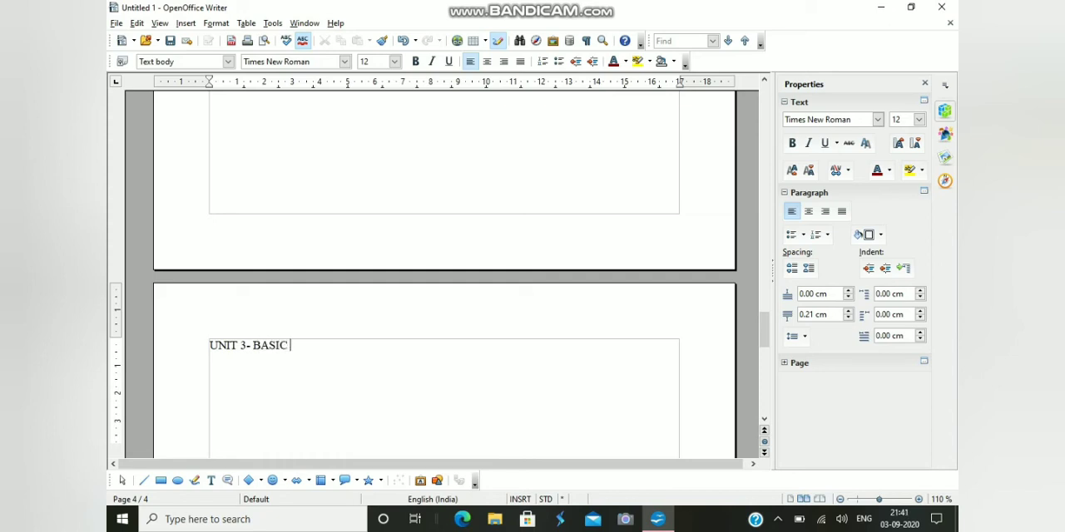
text( ICT SKILSS)
key(BackSpace)
key(BackSpace)
text(LS )
text(SE)
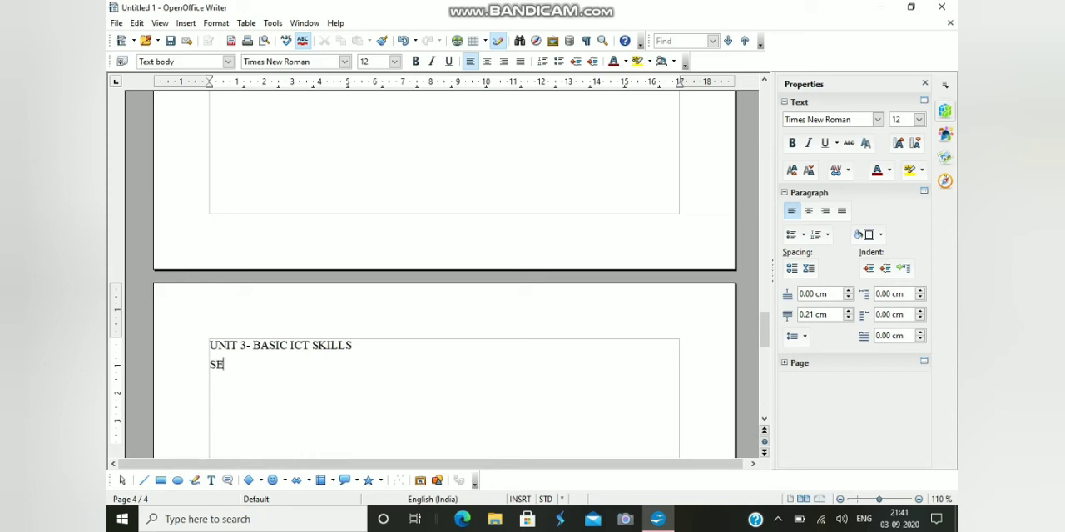
text(SSION 1- KNOW)
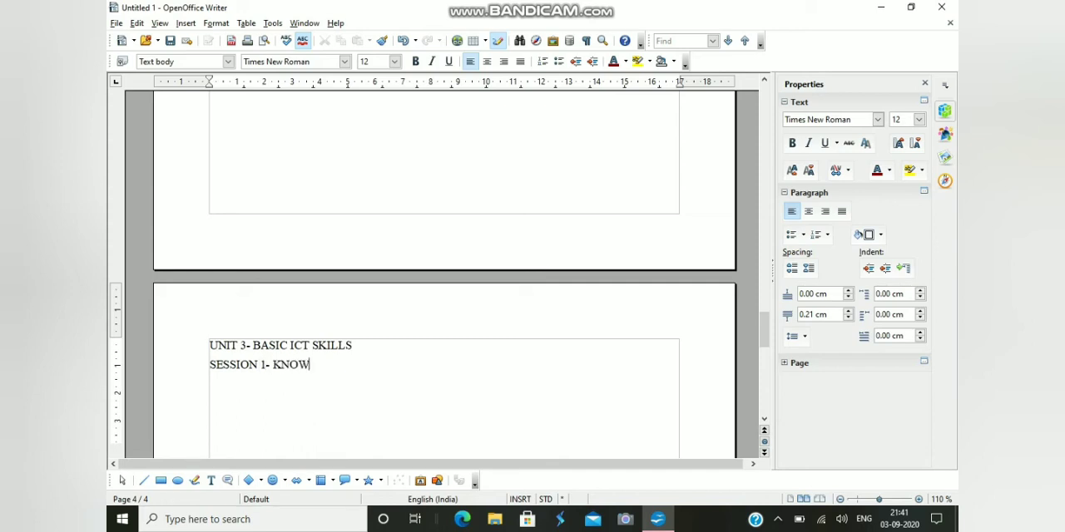
text(ING ABOUT OPER)
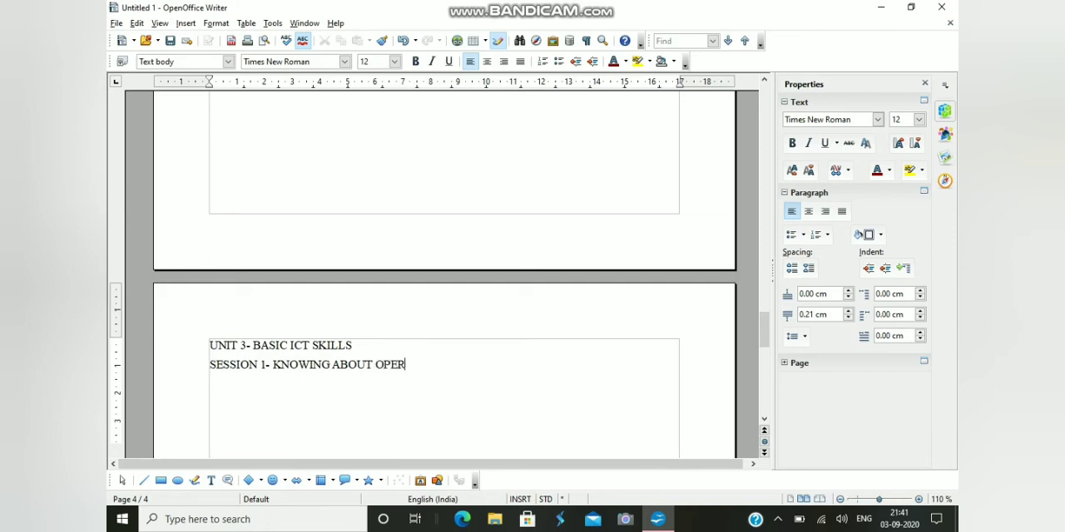
text(ATING SYSTE)
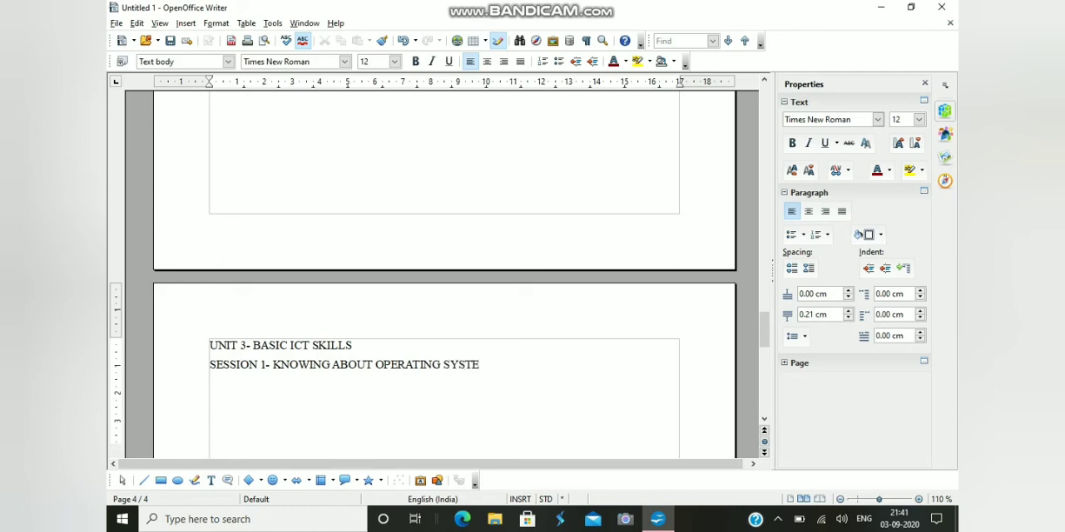
text(MS)
Apply the Heading 2 style to the Unit 3 title and the Heading 3 style to the Session 1 line below it
drag(209, 345, 352, 345)
click(228, 62)
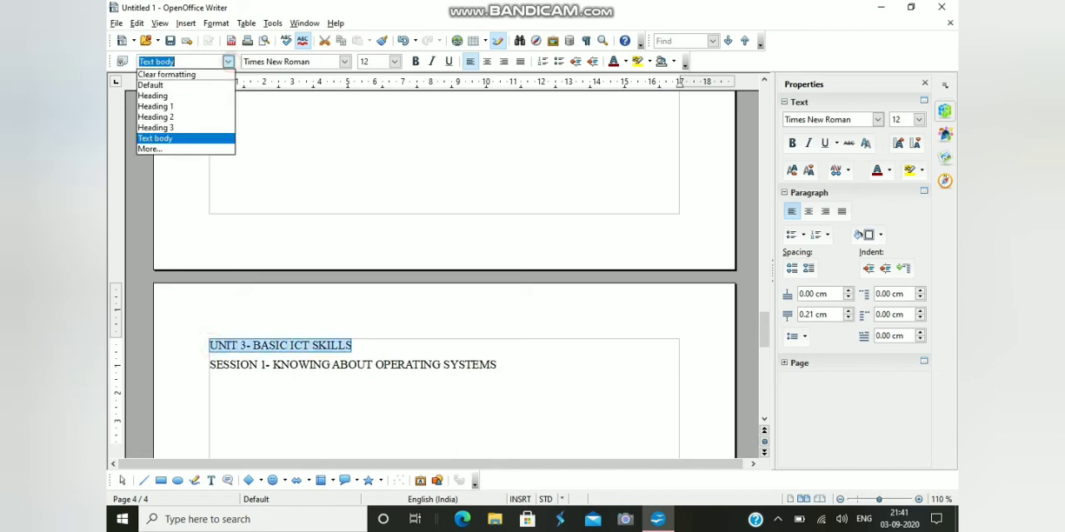
click(171, 115)
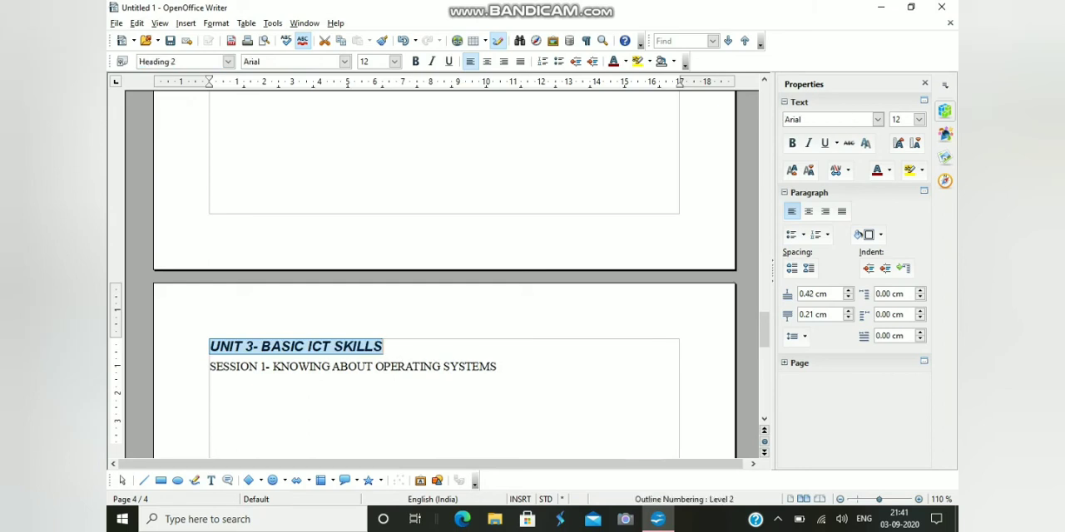
drag(496, 367, 209, 366)
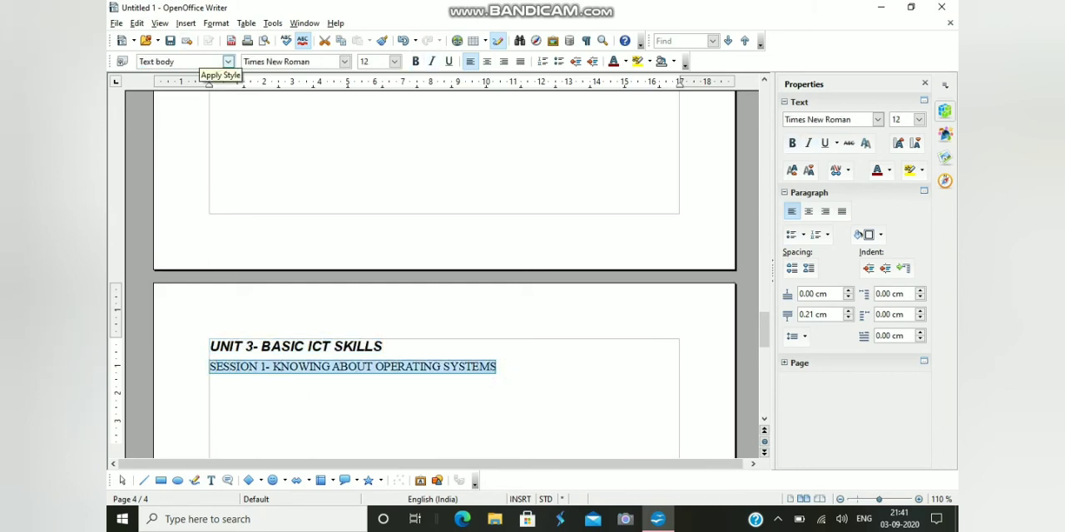
click(228, 61)
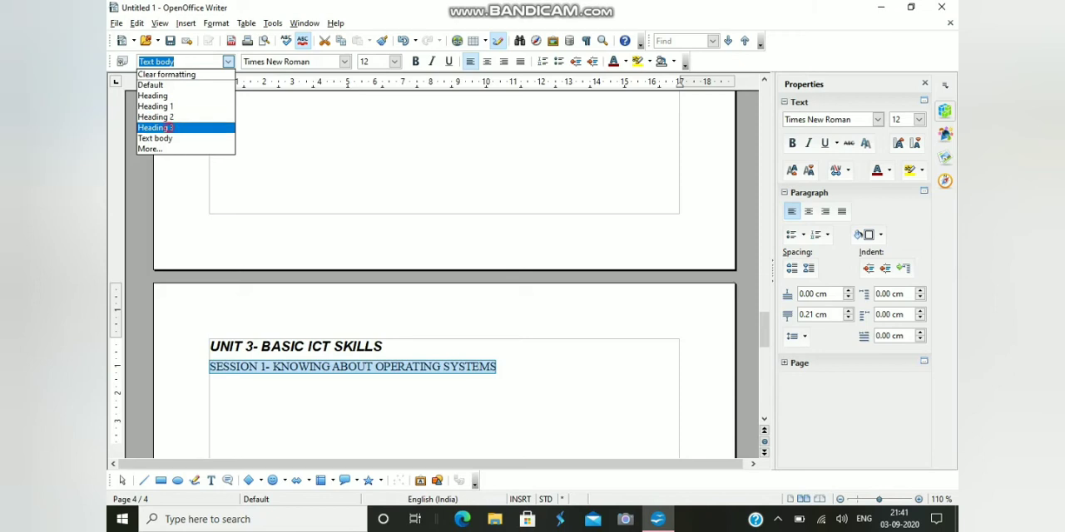
click(167, 127)
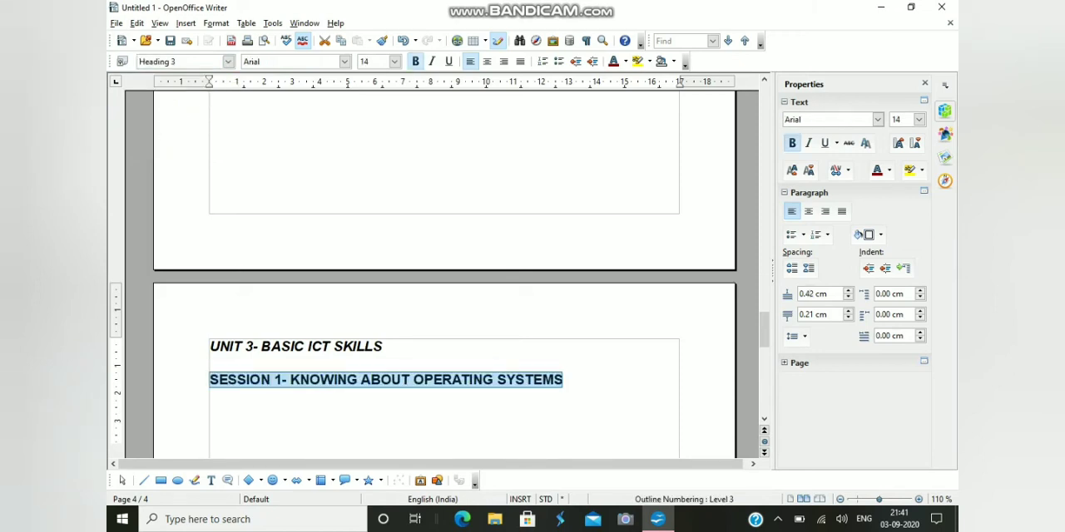
click(540, 363)
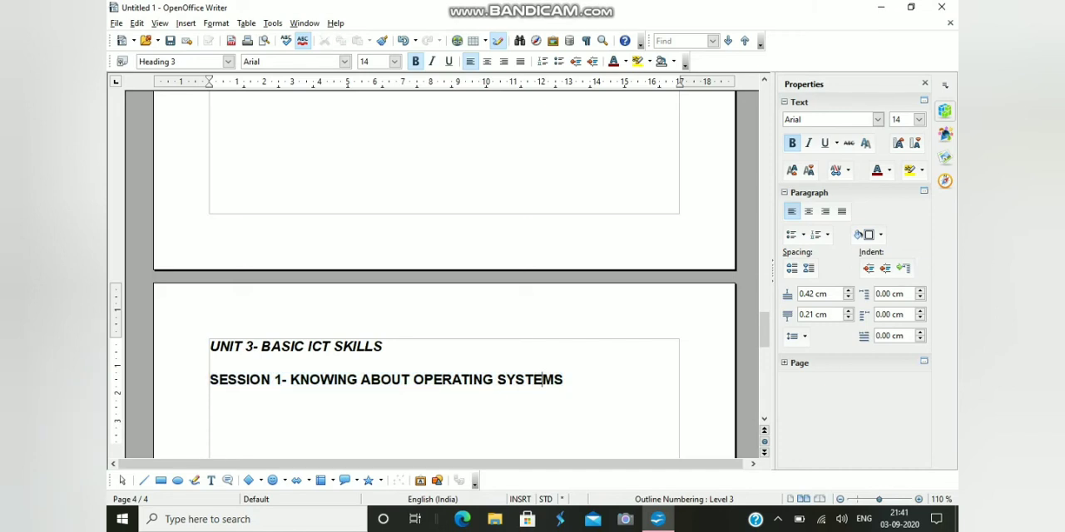
Insert a table of contents for the entire document at the start of the empty first page, keeping the default settings
scroll(541, 383, up, 10)
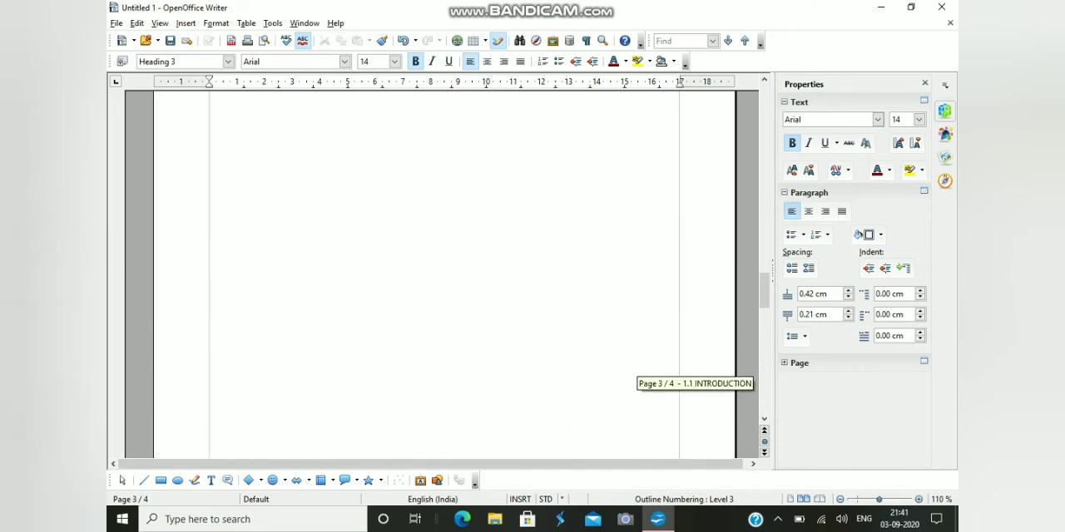
scroll(445, 274, up, 10)
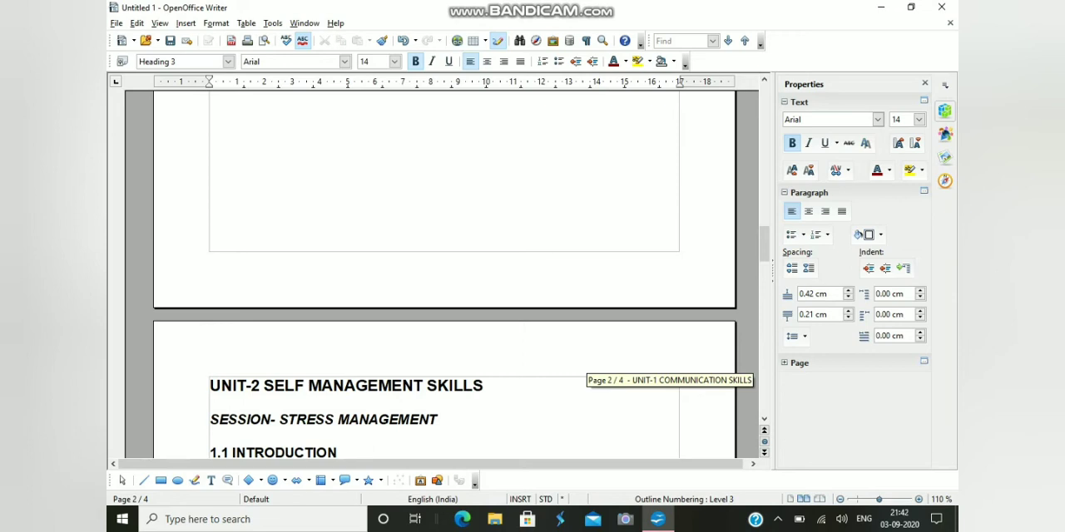
scroll(445, 274, up, 3)
scroll(445, 275, down, 3)
scroll(445, 274, up, 2)
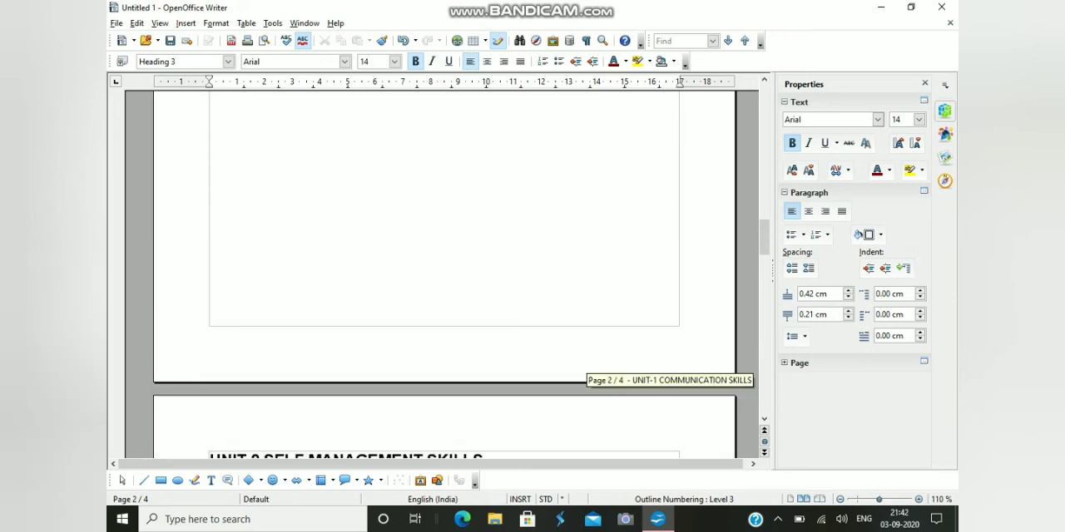
scroll(445, 275, up, 13)
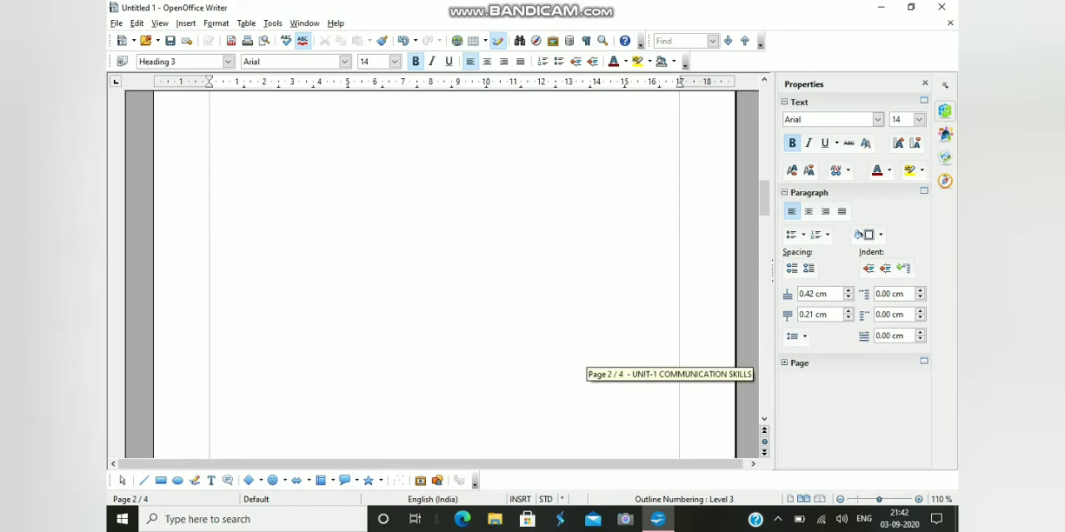
scroll(445, 274, up, 15)
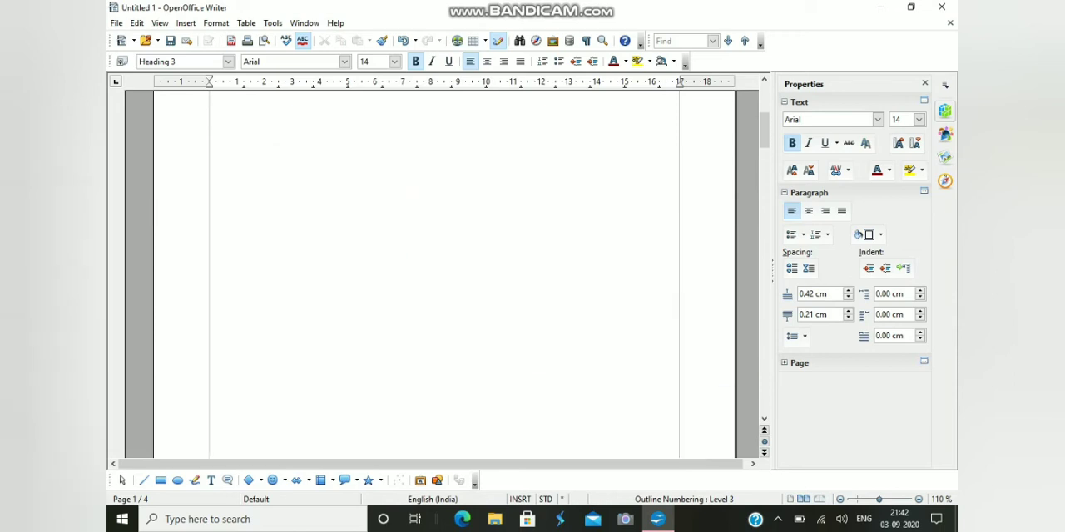
scroll(445, 275, up, 2)
click(238, 189)
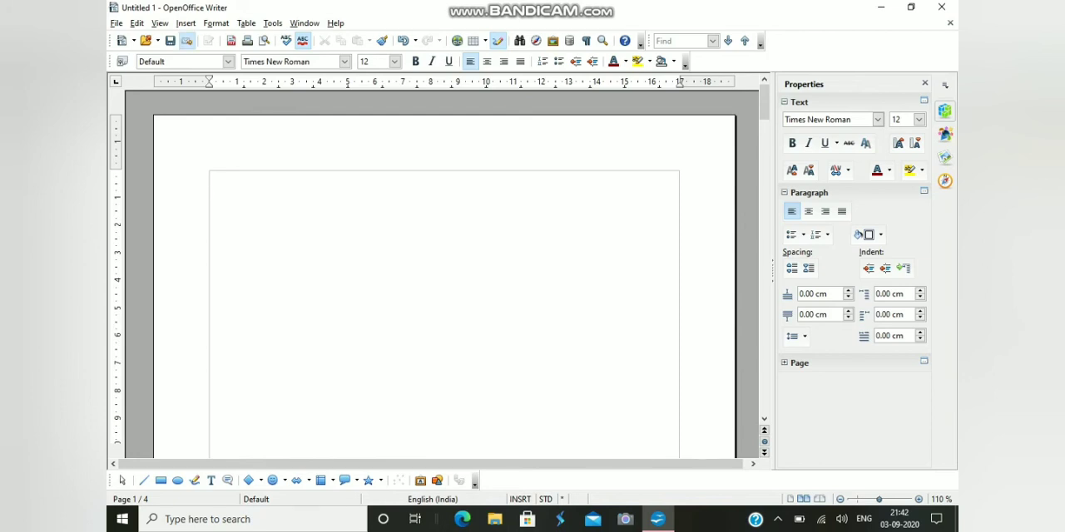
click(185, 24)
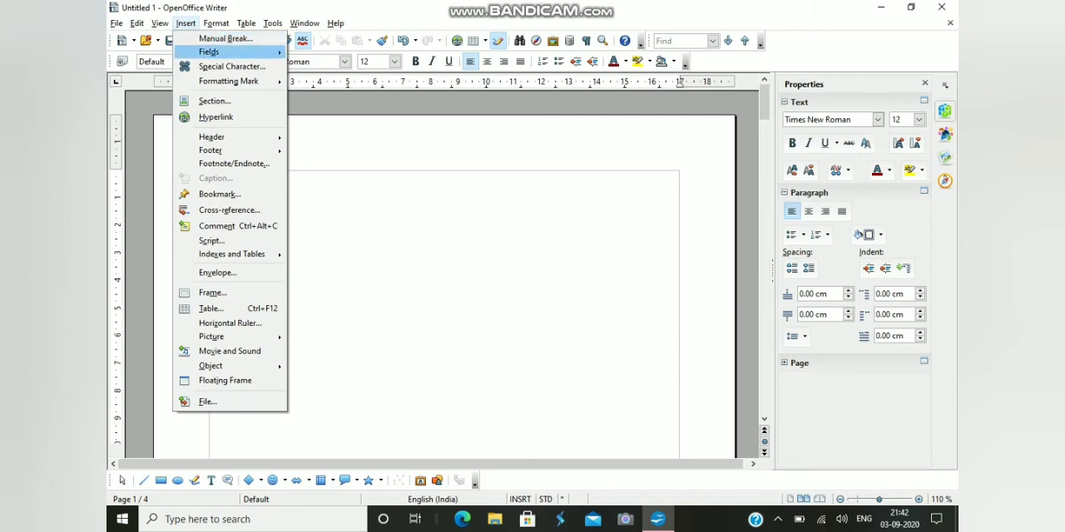
mouse_move(231, 254)
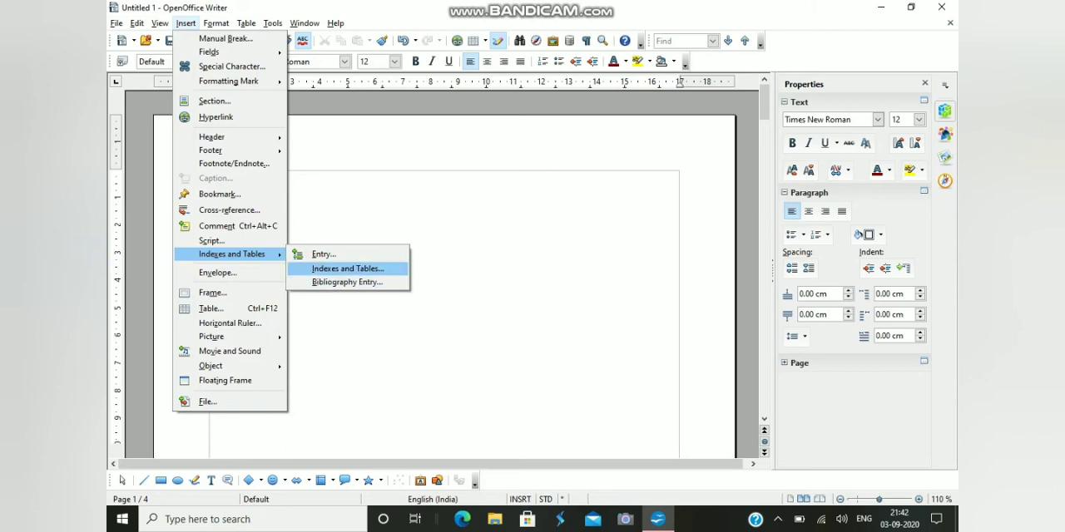
click(347, 269)
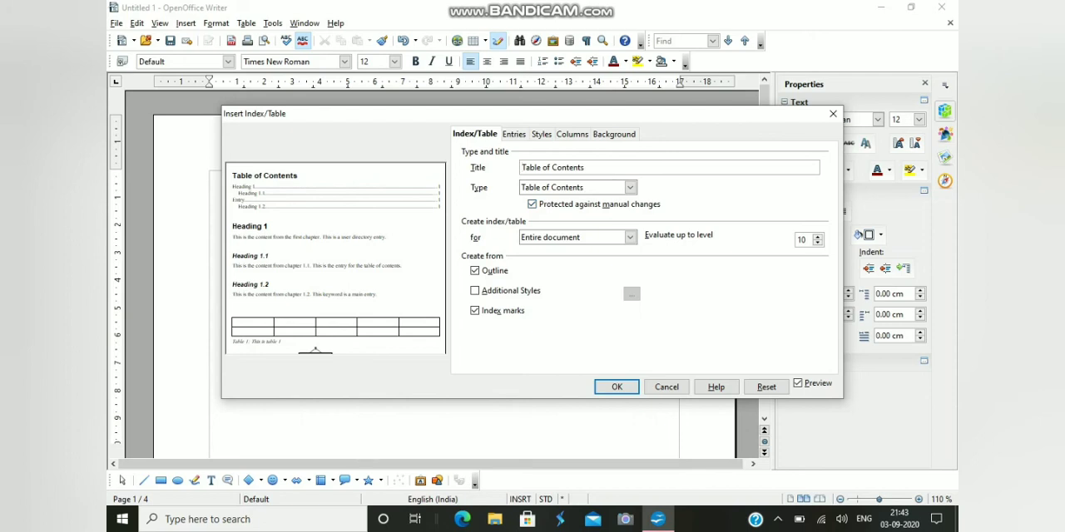
key(Return)
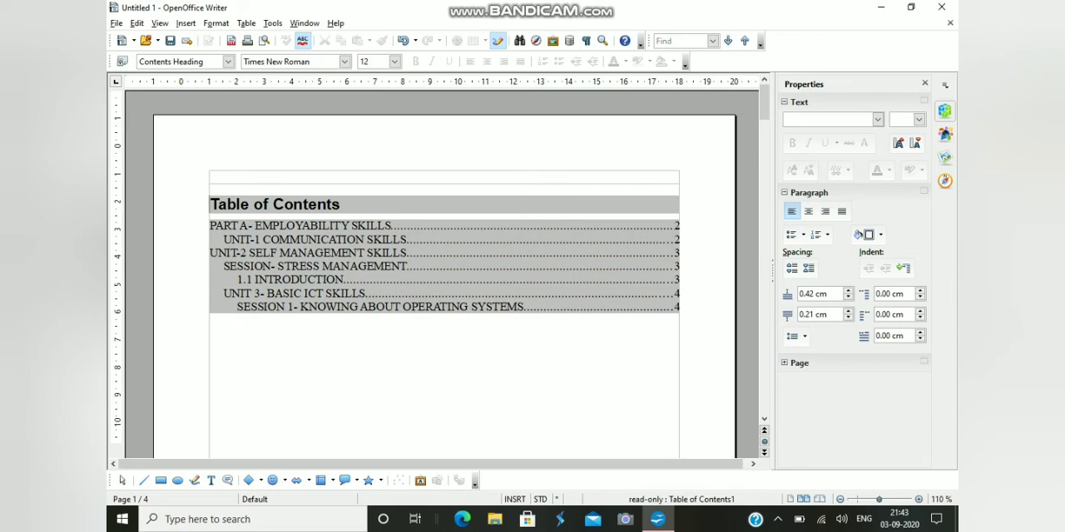
Edit the table of contents so its entries are laid out in two columns of equal size
click(510, 257)
right_click(510, 257)
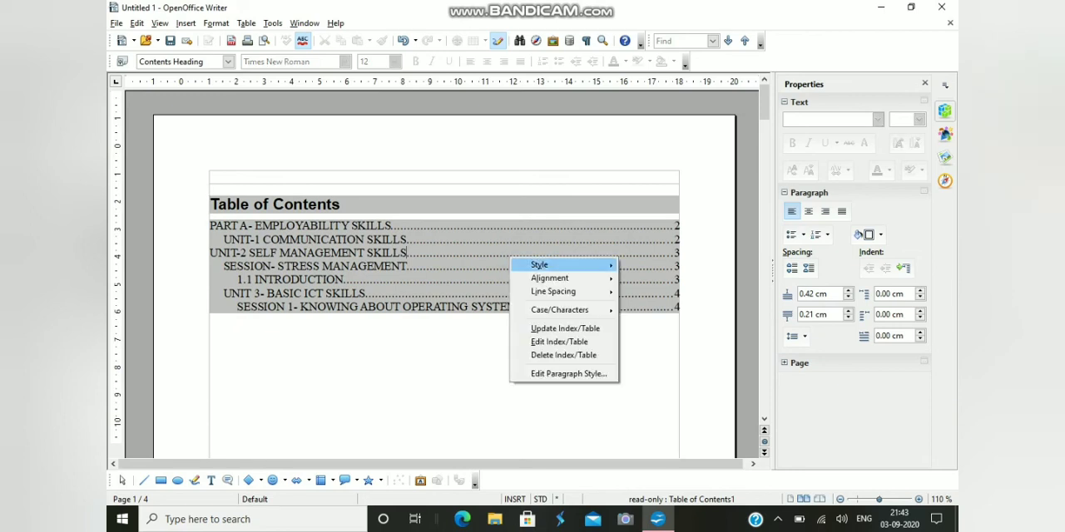
mouse_move(574, 291)
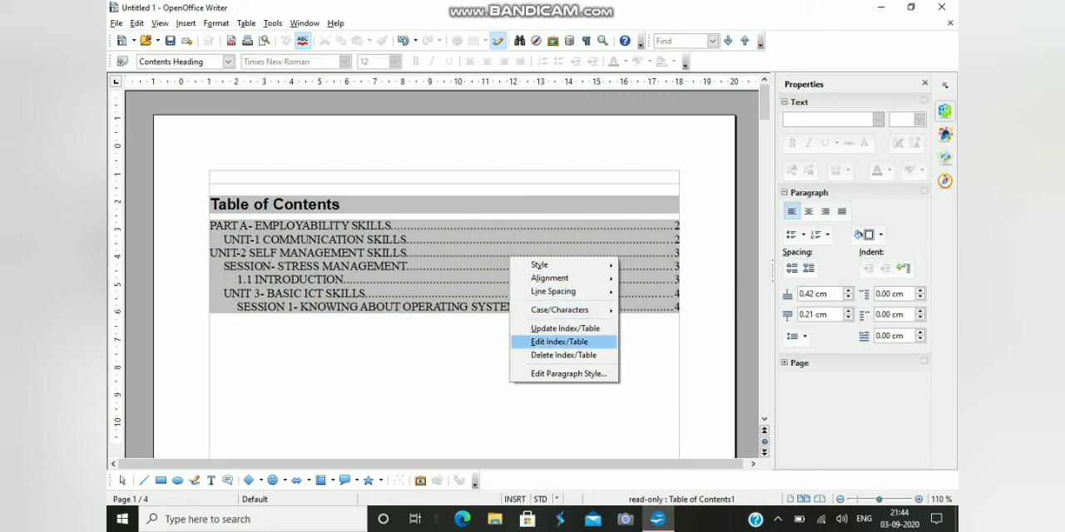
click(559, 341)
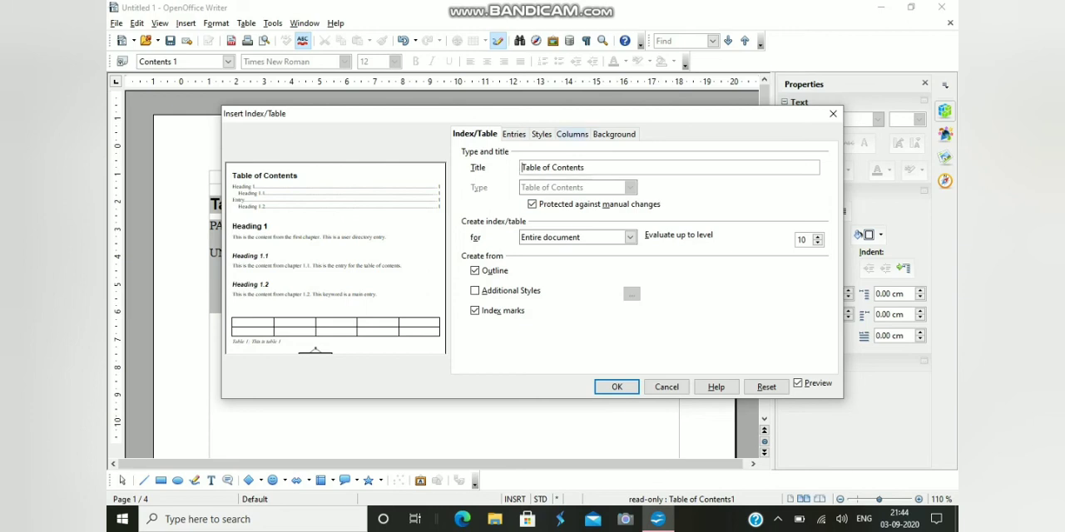
click(572, 134)
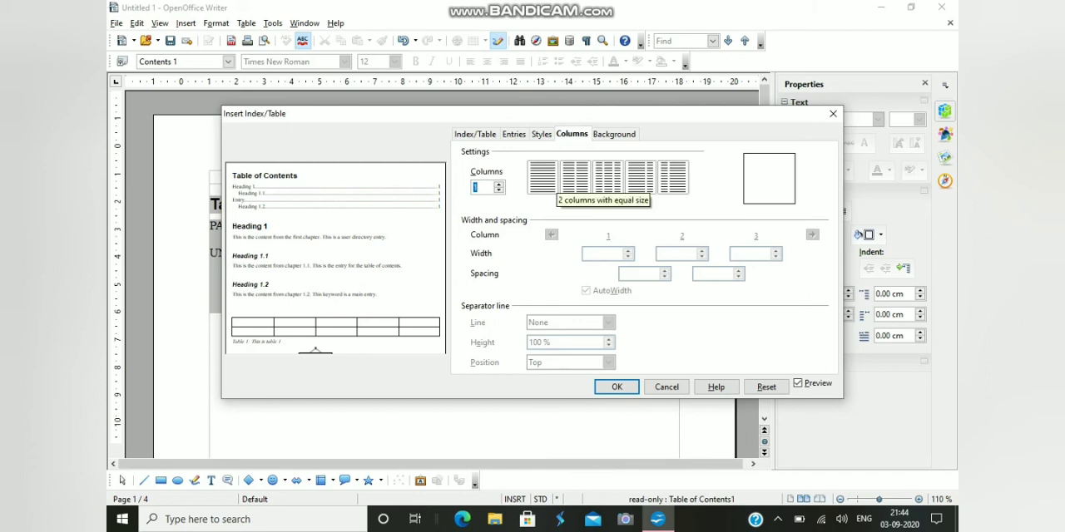
click(575, 179)
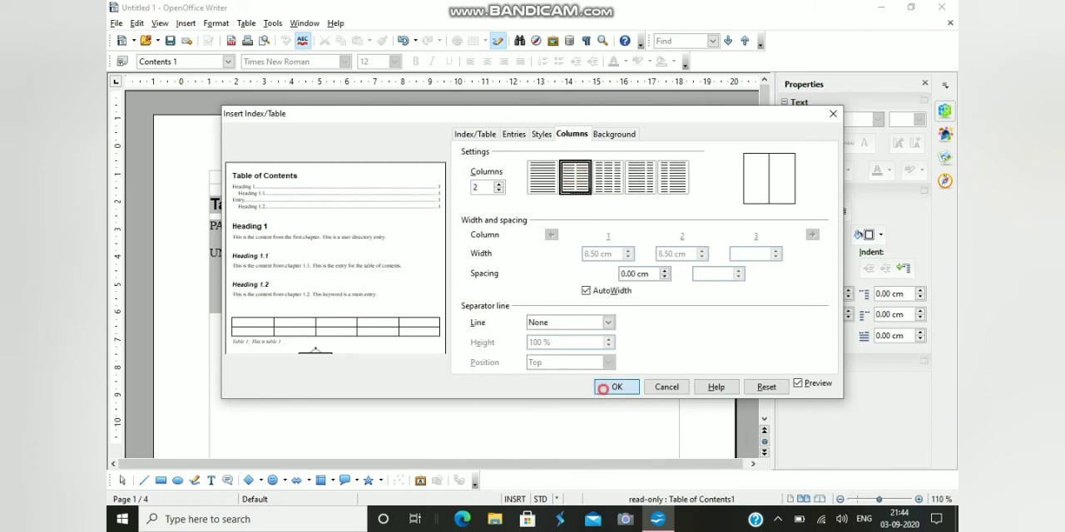
click(617, 386)
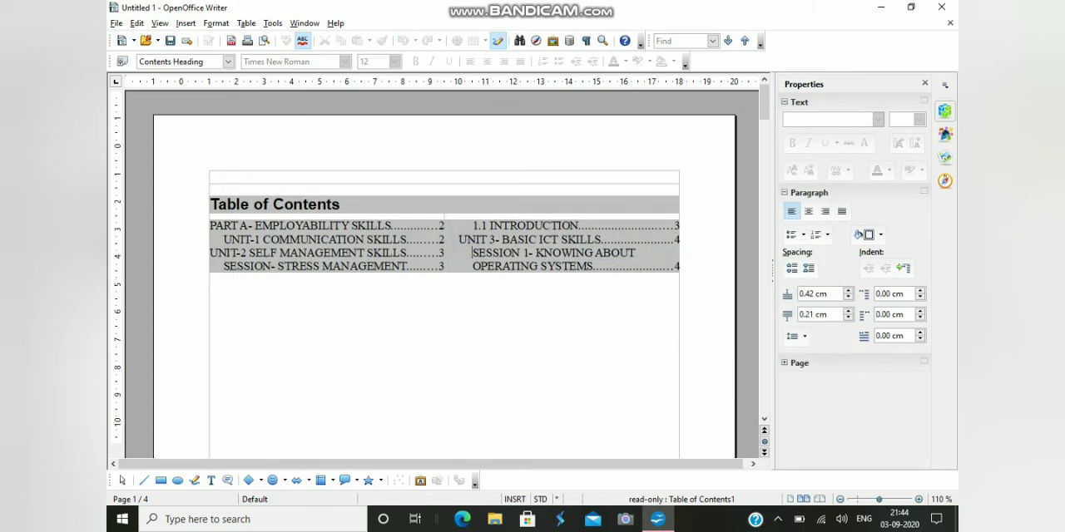
Set the table of contents back to a single column and give it a Magenta 1 background color
right_click(472, 253)
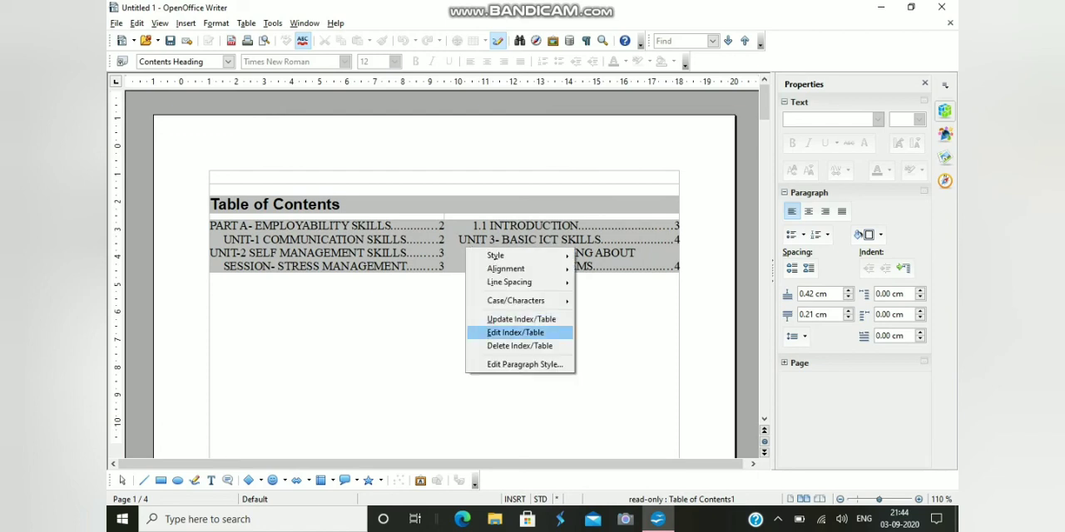
click(504, 331)
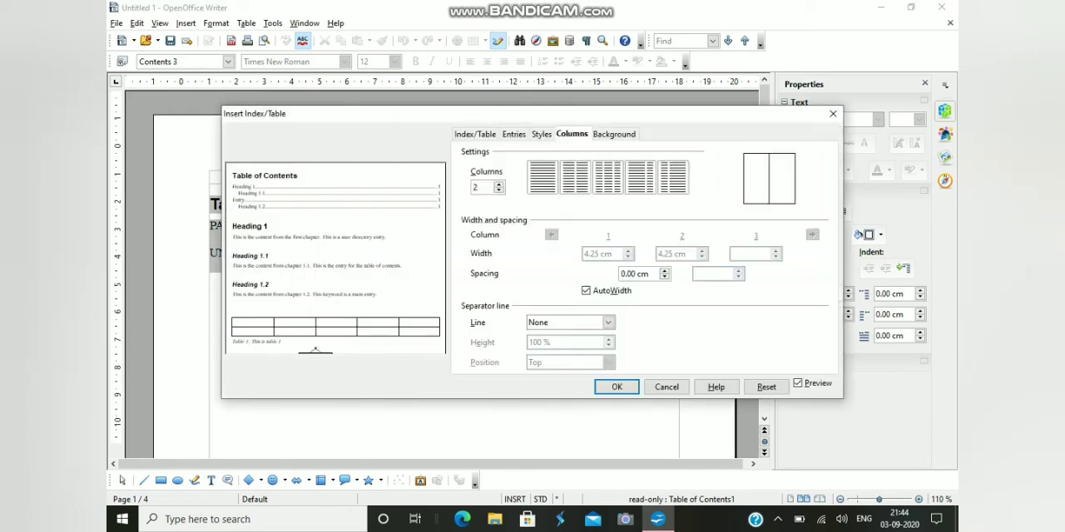
click(541, 177)
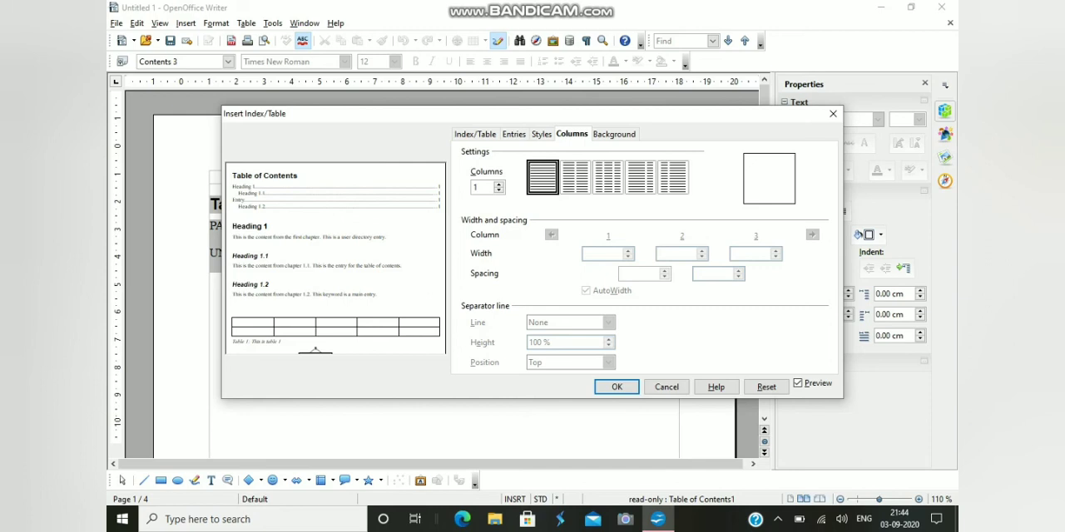
click(614, 134)
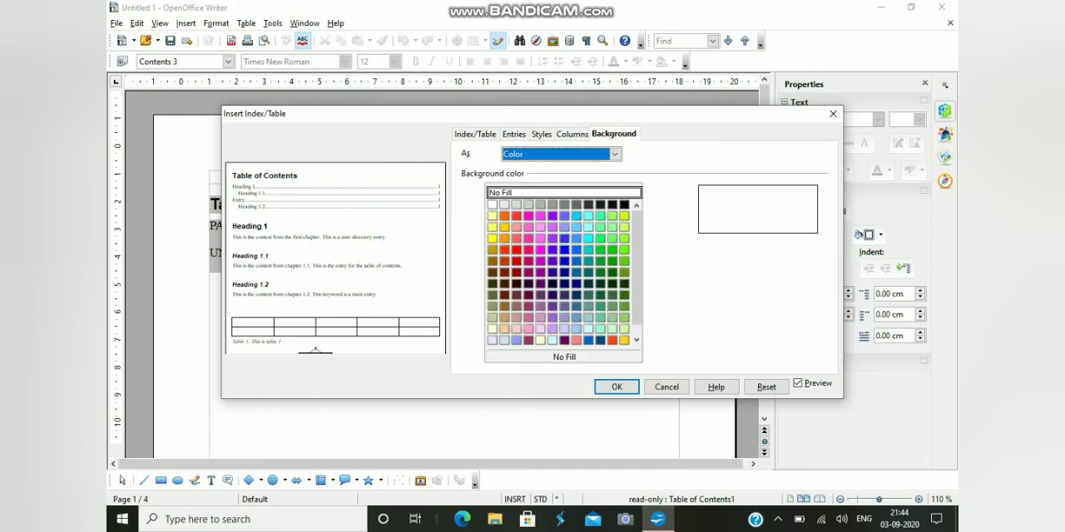
click(540, 227)
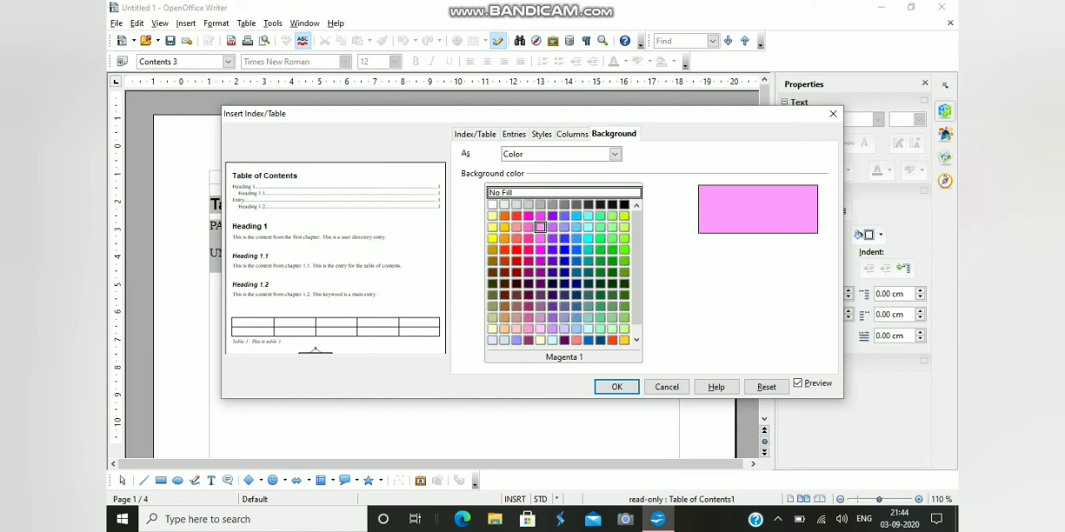
click(613, 387)
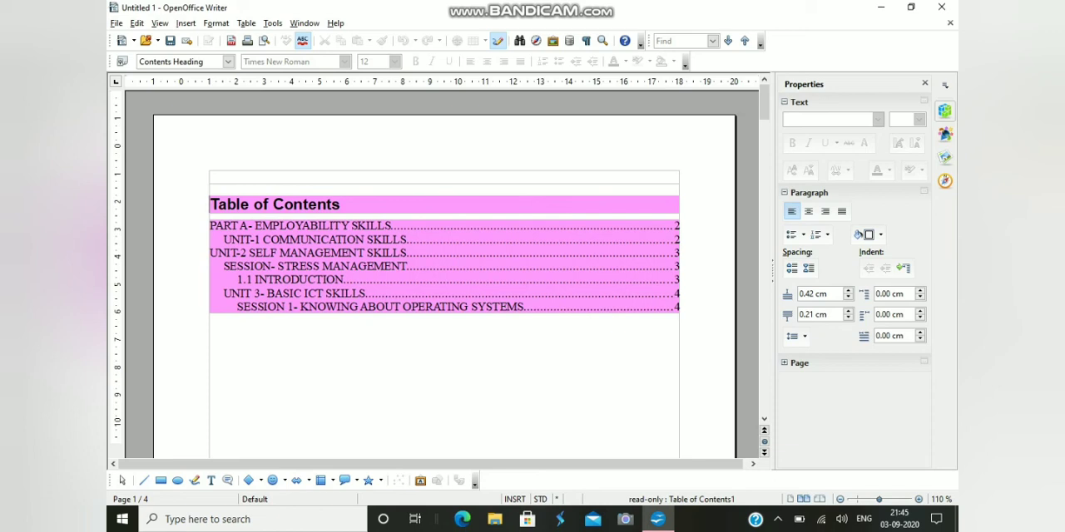
Add empty lines after the Session 1 heading on the fourth page until the text cursor reaches a new fifth page
scroll(732, 274, down, 3)
scroll(732, 275, down, 15)
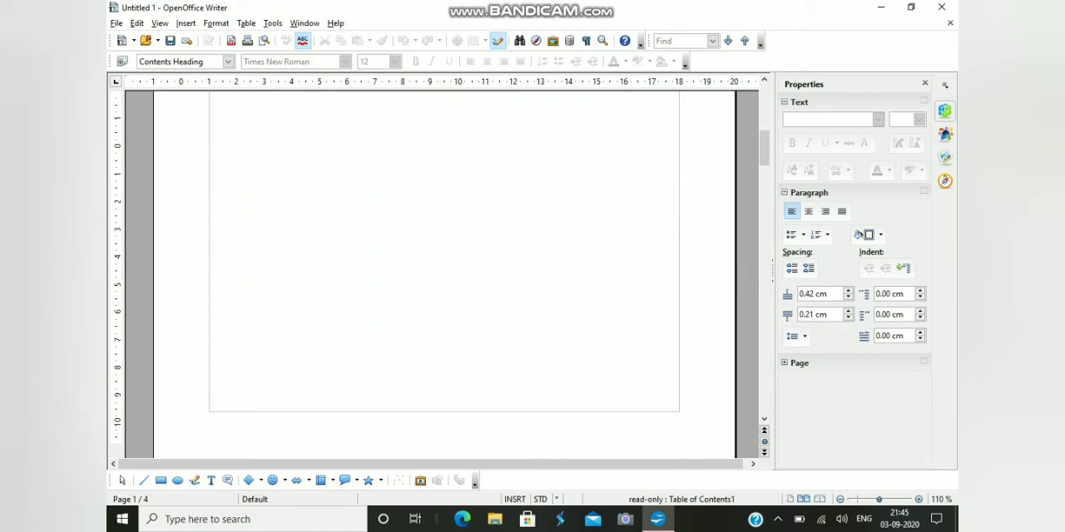
scroll(444, 275, down, 20)
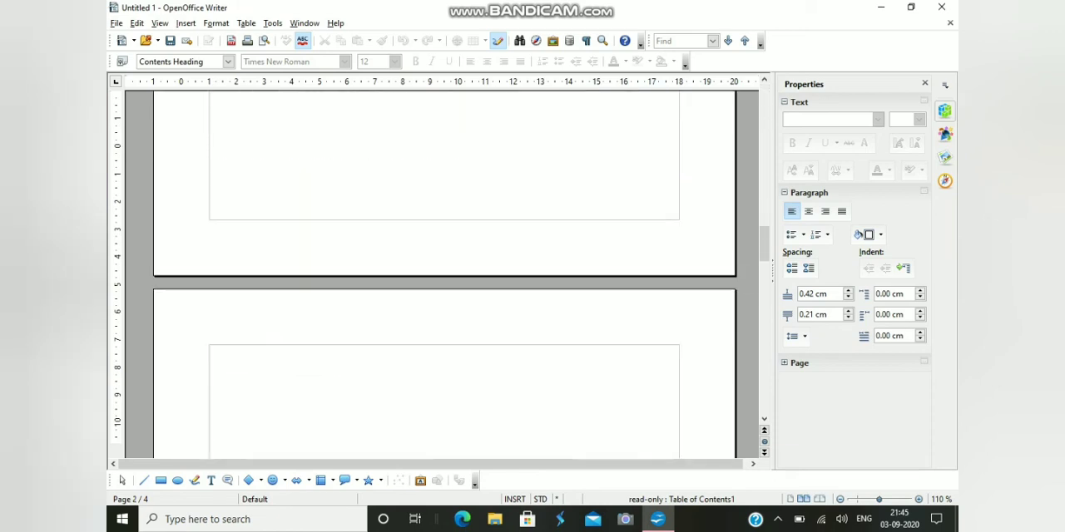
scroll(444, 275, down, 20)
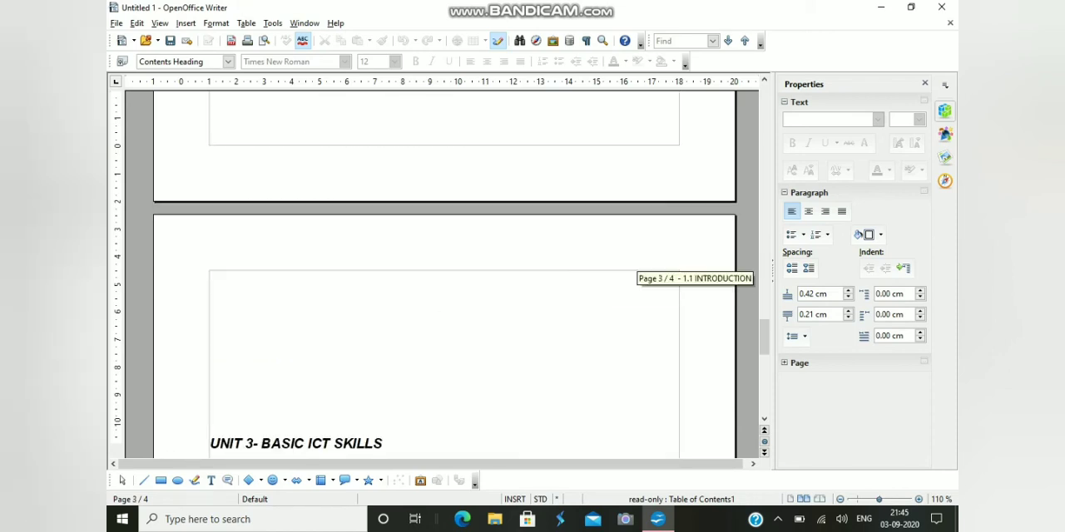
scroll(444, 274, down, 10)
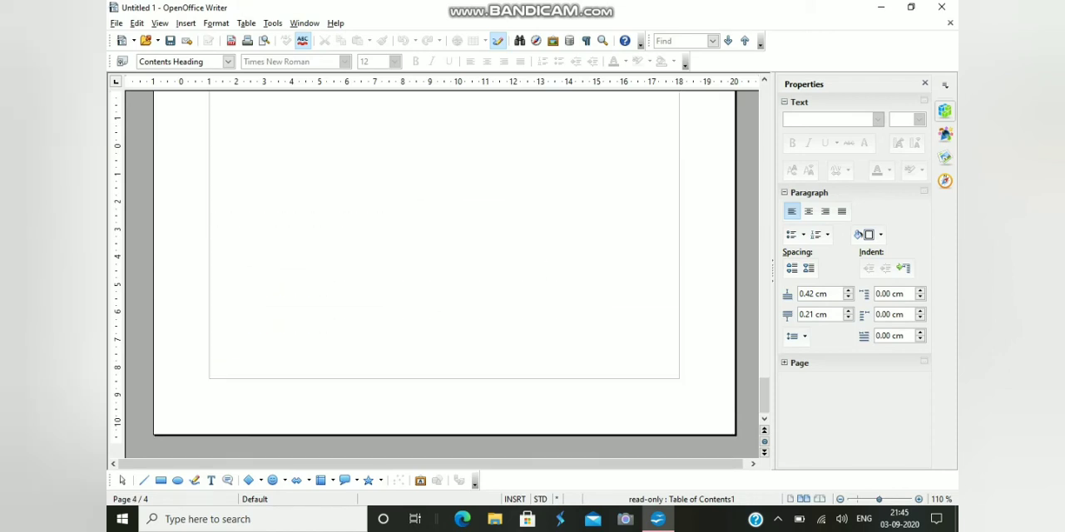
scroll(444, 274, up, 10)
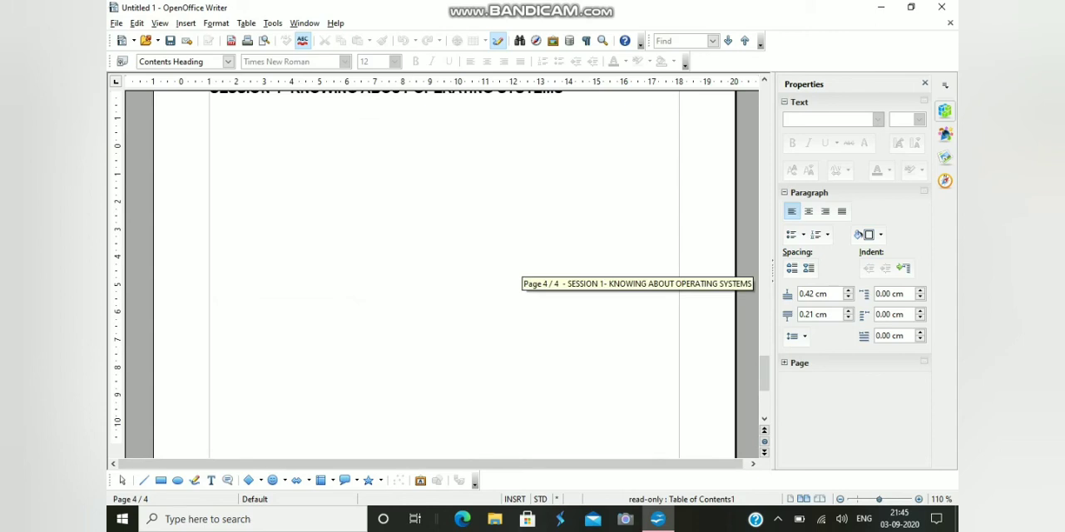
click(569, 205)
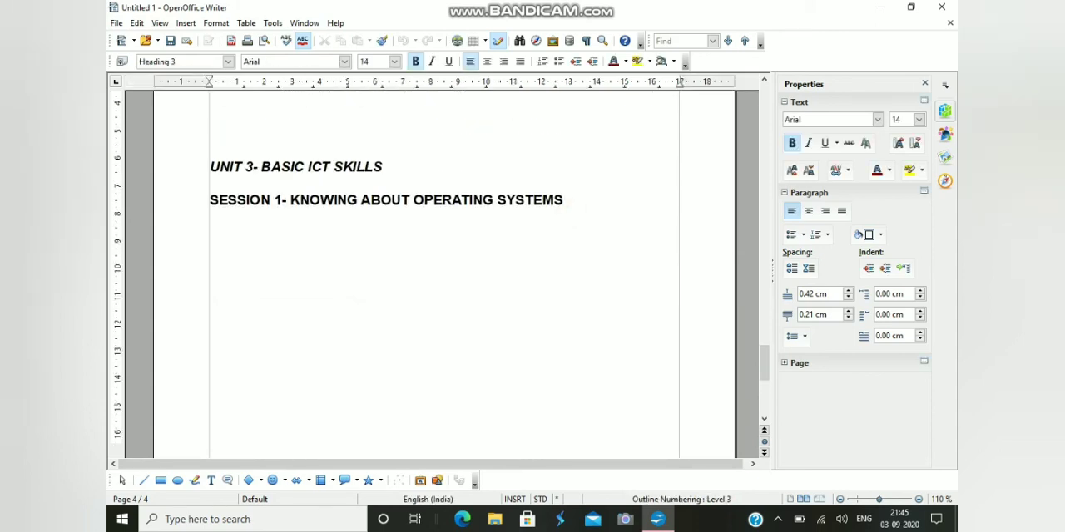
key(Return)
key(Return)
key(Return)
key(Return)
key(Return)
key(Return)
key(Return)
key(Return)
key(Return)
key(Return)
key(Return)
key(Return)
key(Return)
key(Return)
key(Return)
key(Return)
key(Return)
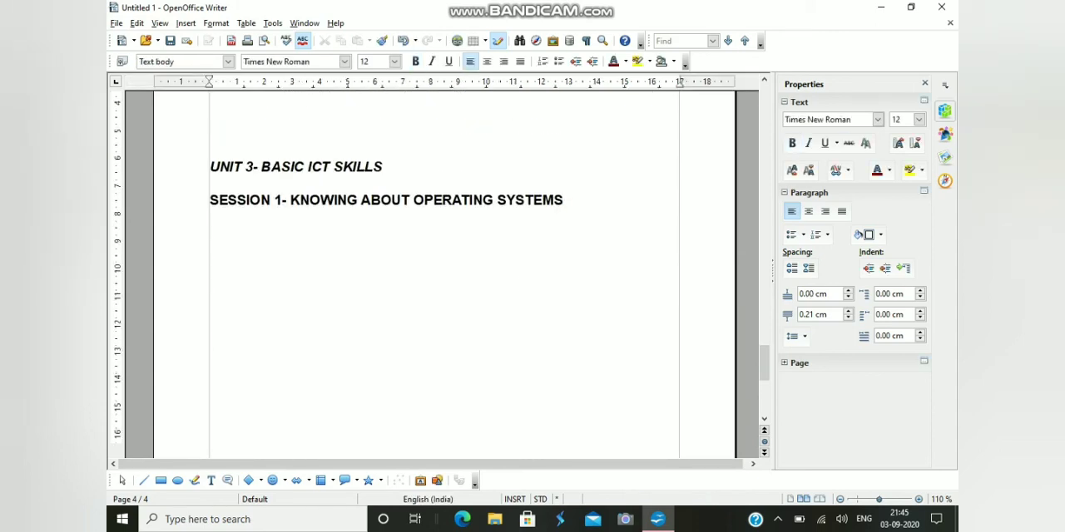
key(Return)
key(Return)
key(Return)
key(Return)
key(Return)
key(Return)
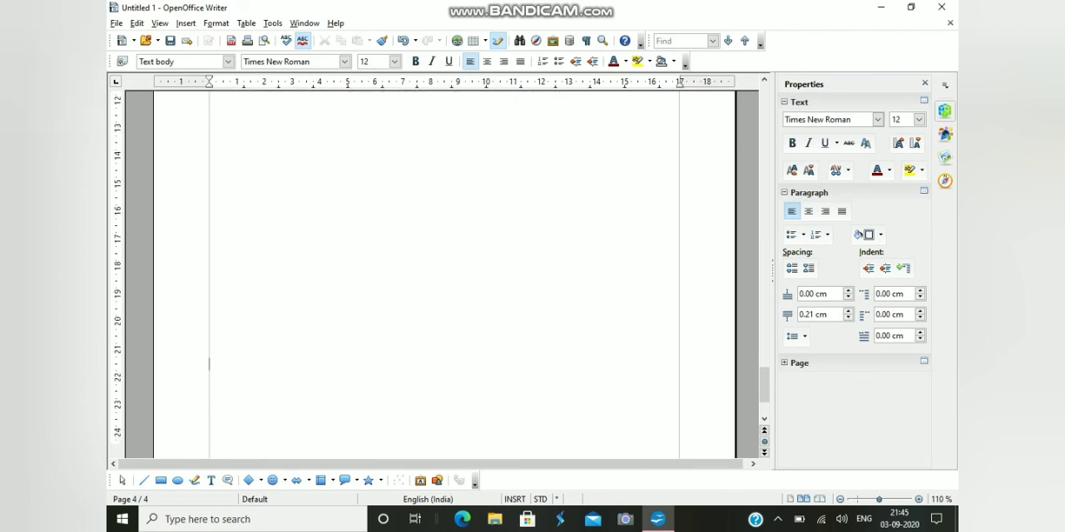
key(Return)
key(Return)
key(Return)
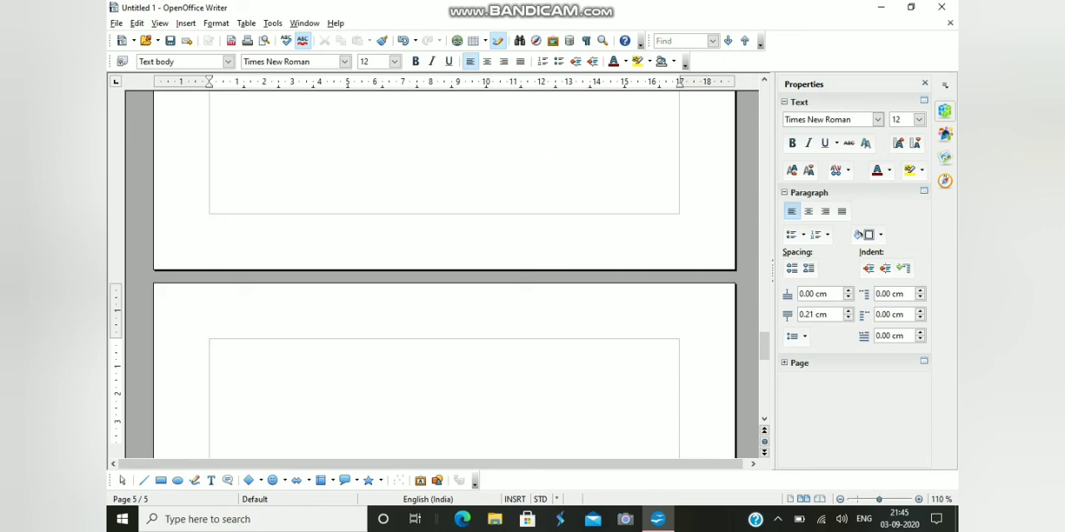
Enter the Unit 4 title text "UNIT-4 ENTREPRENEURIA" at the top of the fifth page
text(UNIT-4 ENTRE)
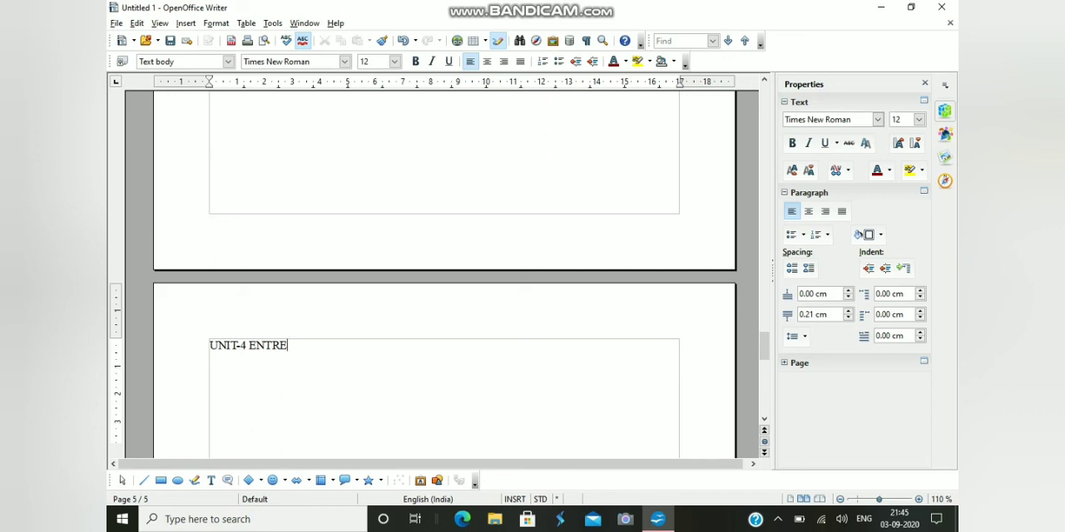
text(PRENEURI)
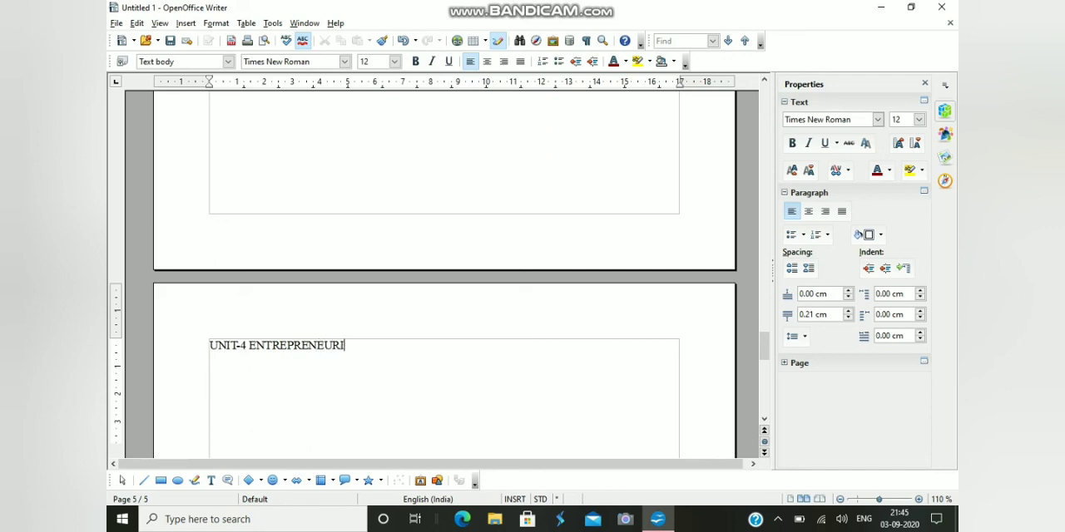
text(A)
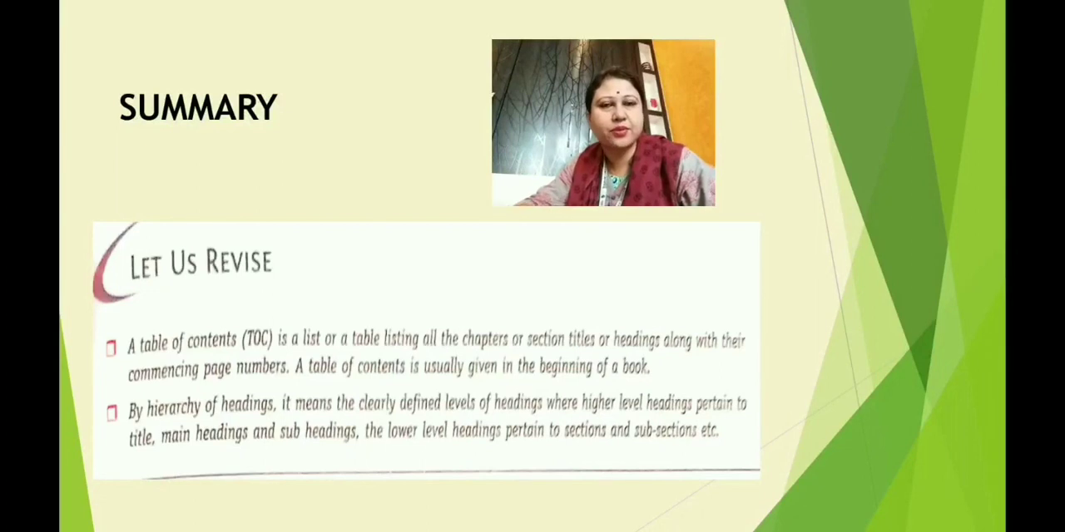